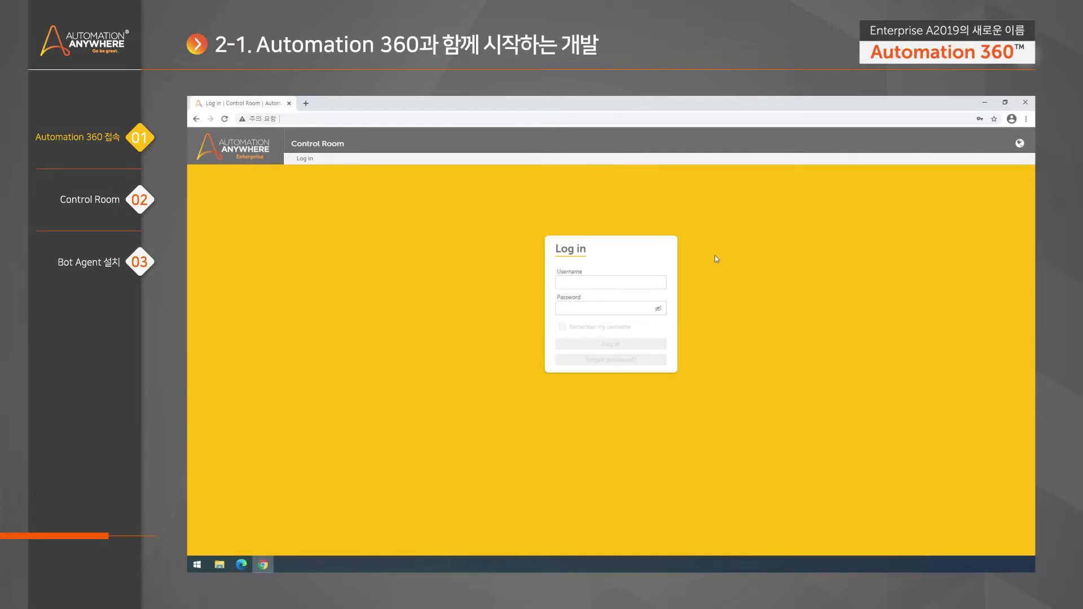
Sign in to Control Room with the saved bot-creator login from Chrome autofill
left_click(654, 282)
left_click(609, 309)
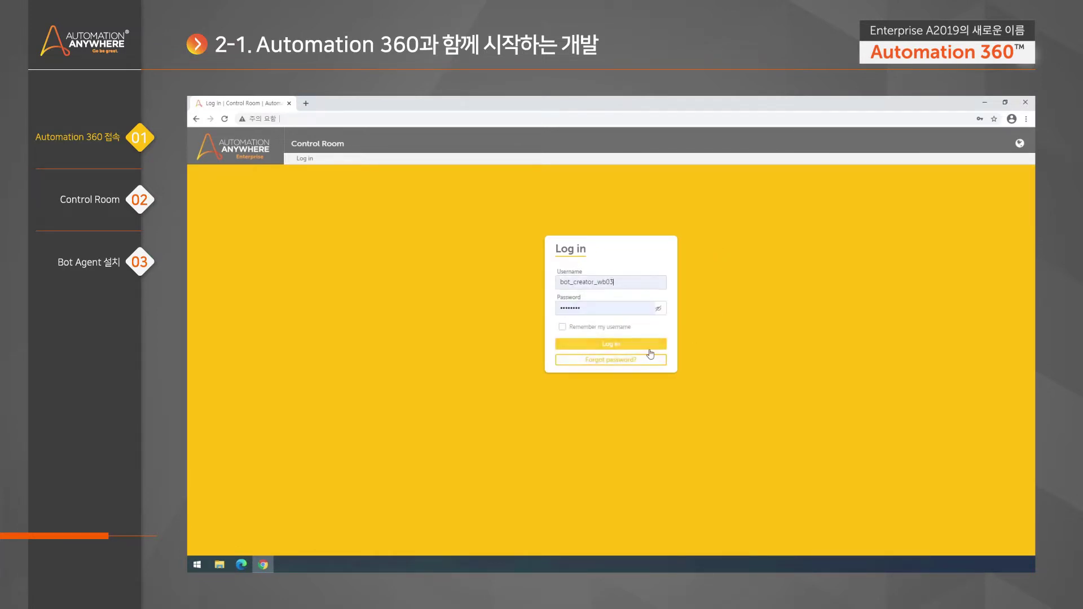
left_click(643, 348)
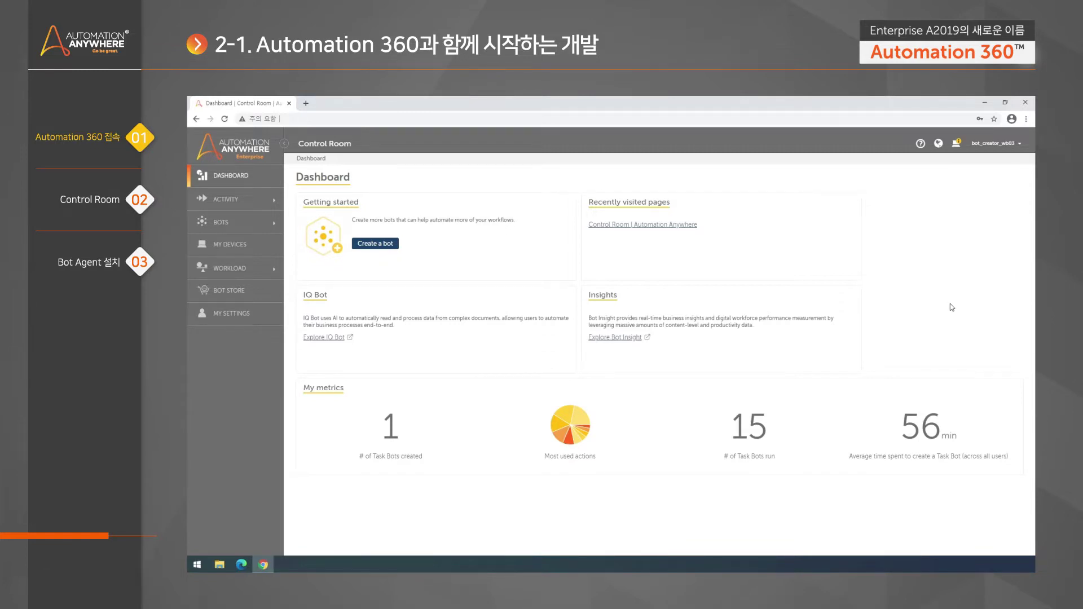
Show the help menu listing the version Enterprise A2019 Build 7082
left_click(902, 116)
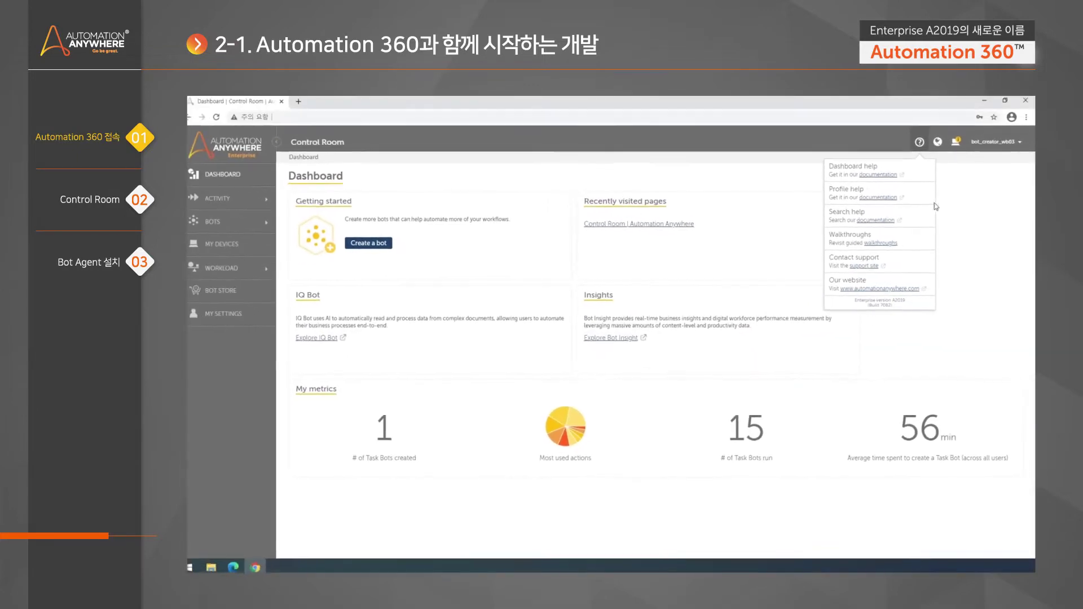
Dismiss the help menu to return to the Dashboard
left_click(955, 203)
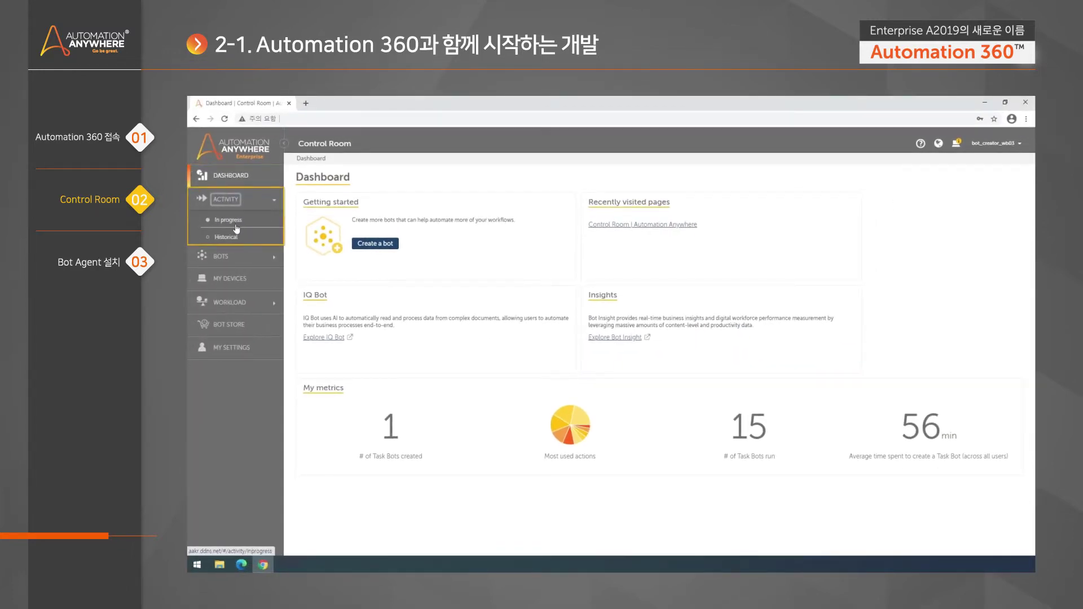
Check the empty In progress and Historical activity lists, then expand the Bots section
left_click(253, 227)
left_click(253, 225)
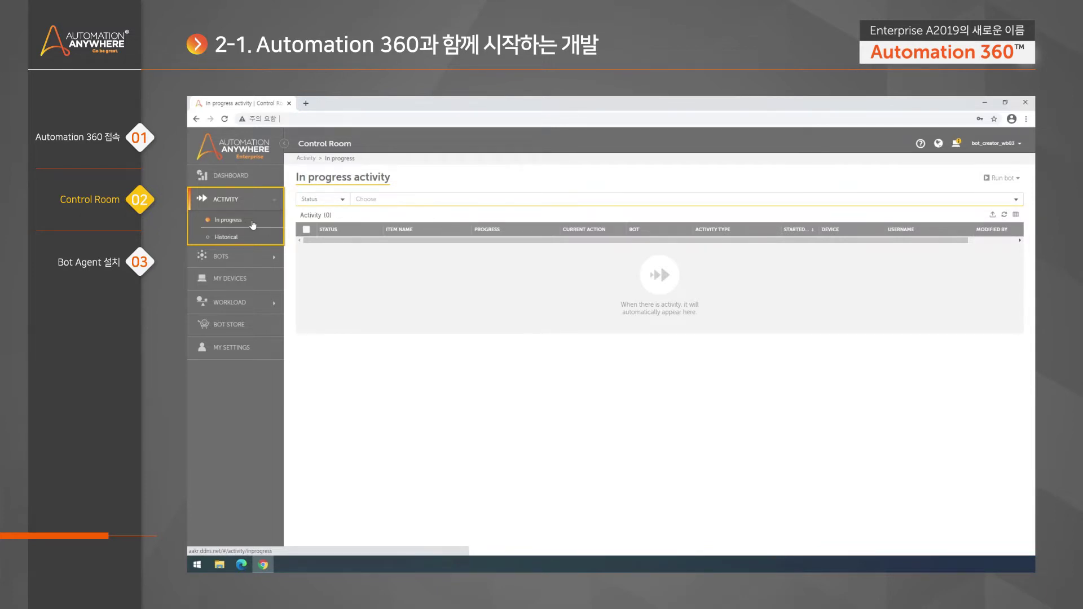
left_click(247, 240)
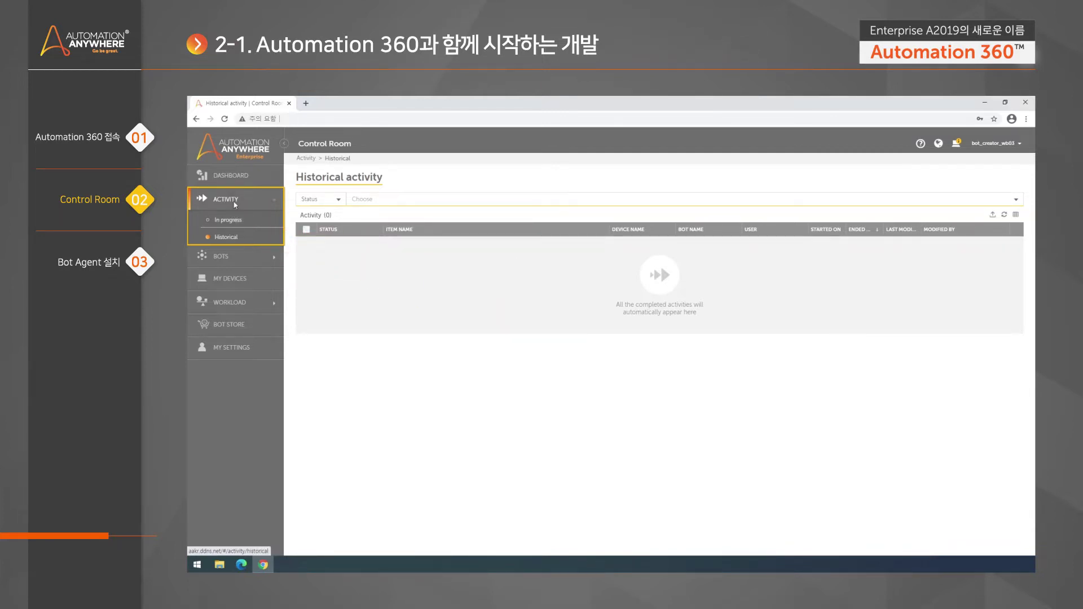
left_click(247, 264)
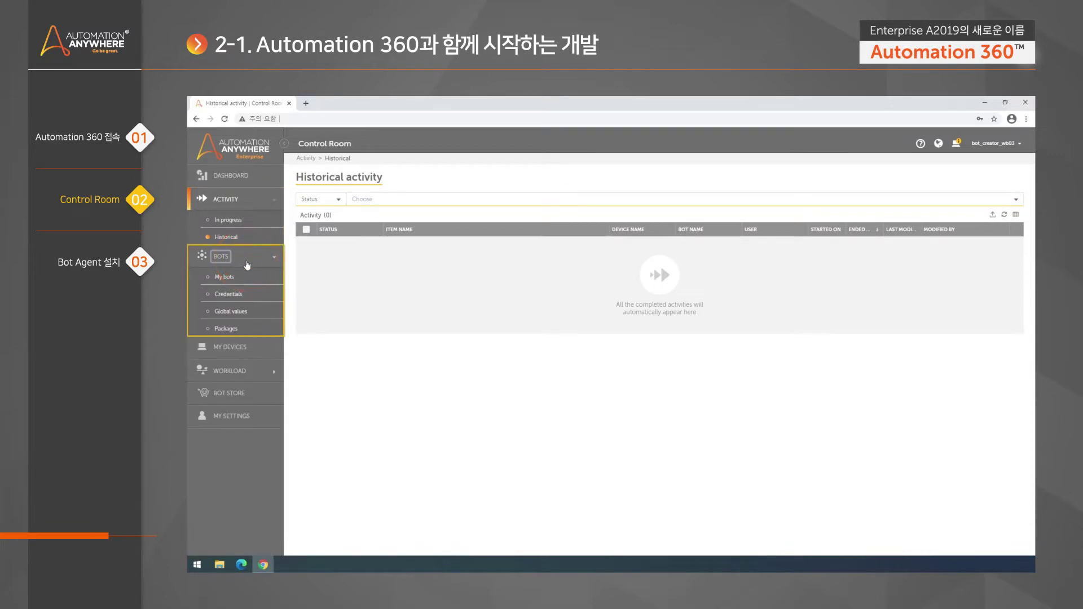
Browse My bots, then view Credentials, which lists 0 credentials
left_click(244, 282)
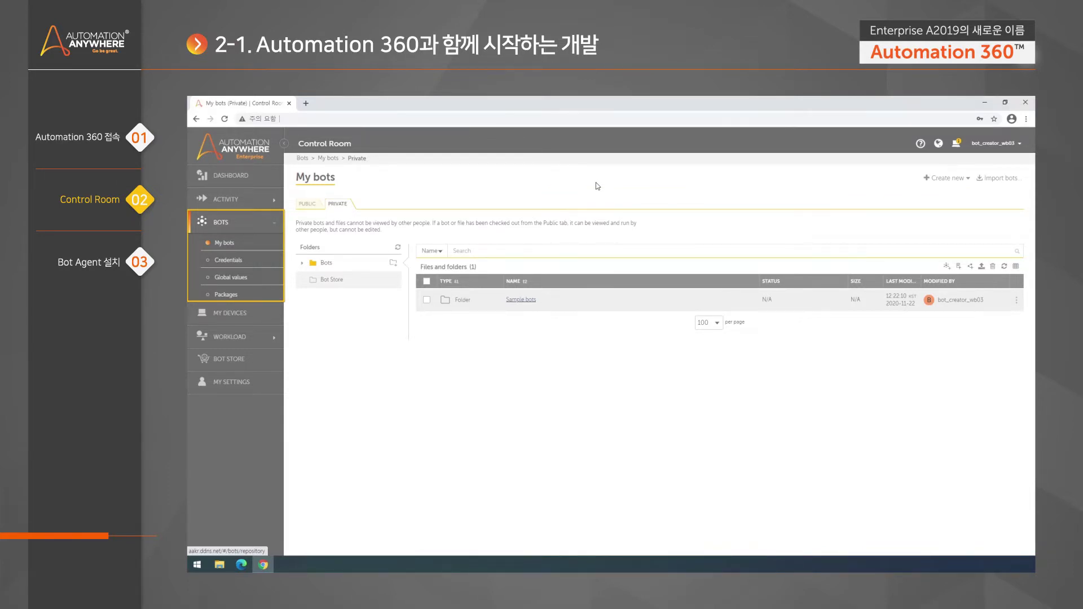
left_click(228, 260)
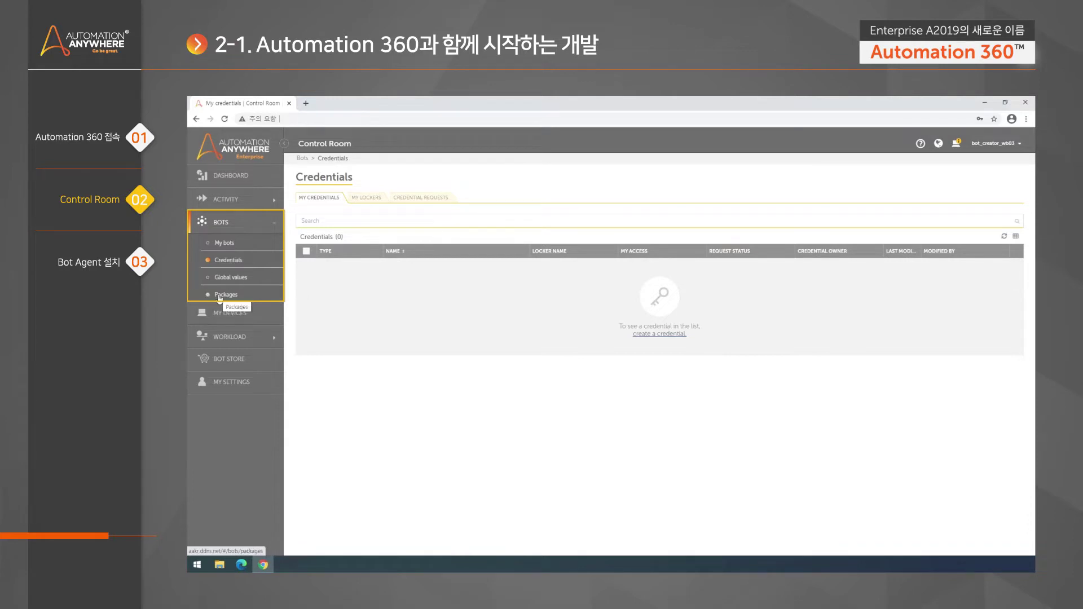
Show Bots > Packages and scroll the 77-package list down to the Excel packages
left_click(220, 296)
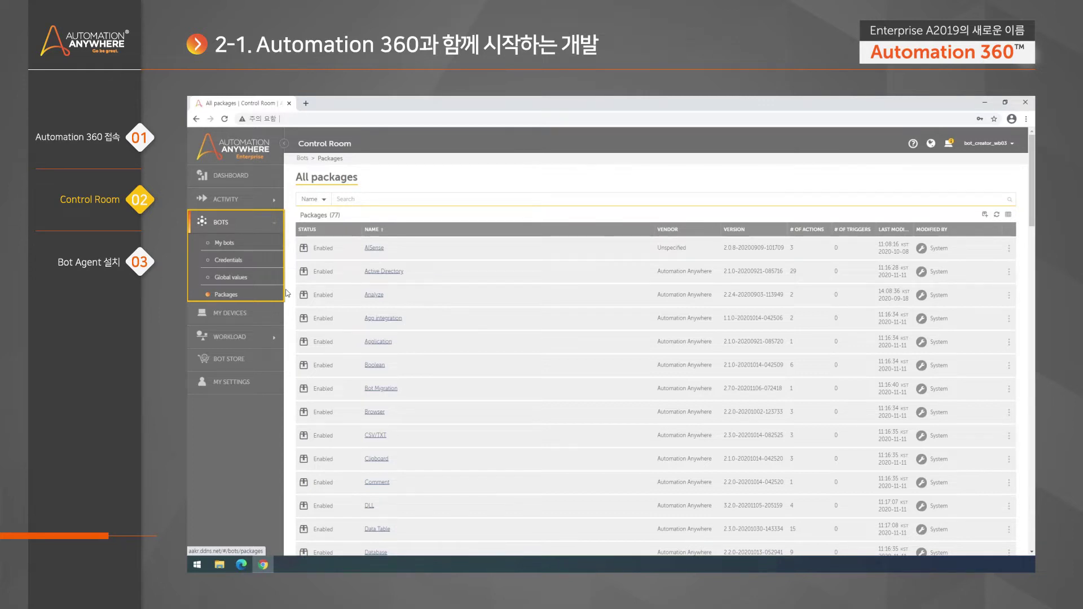
scroll(459, 345, "down", 6)
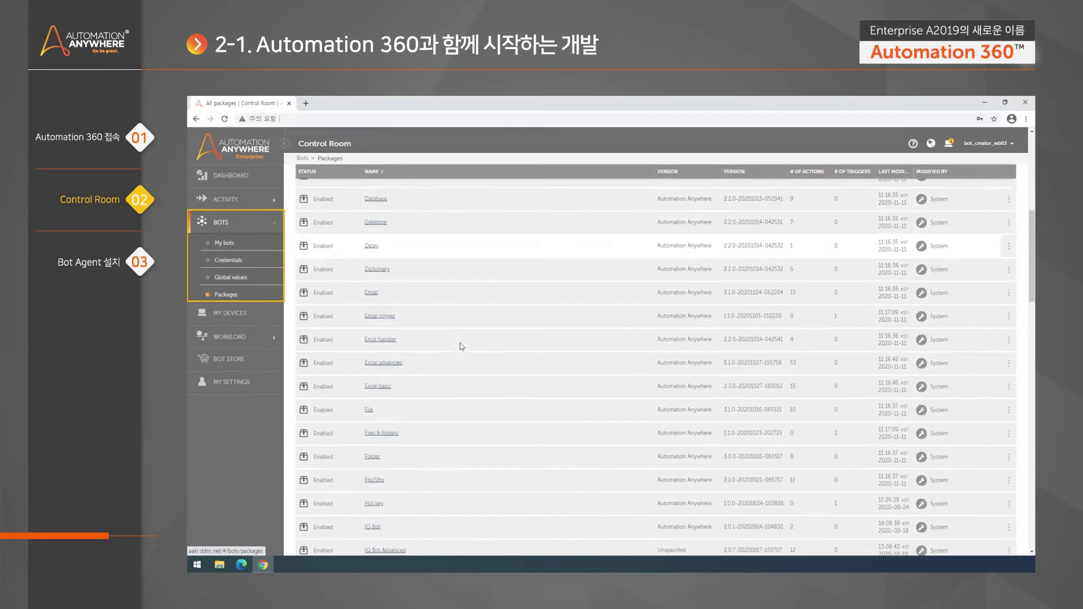
View the Excel advanced package details and scroll through its 53 actions
left_click(386, 366)
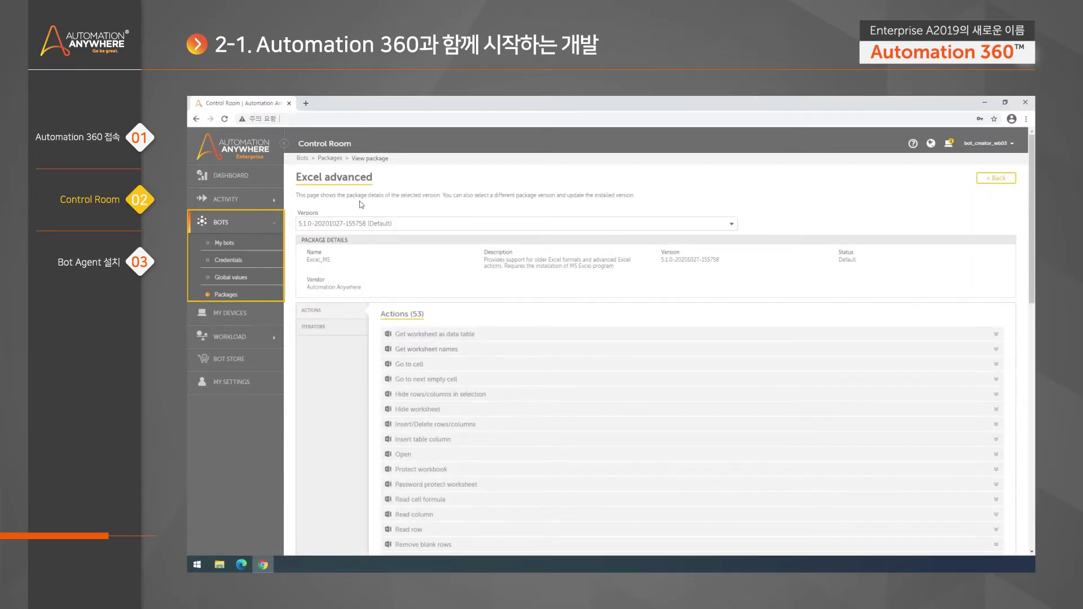
scroll(569, 417, "down", 2)
scroll(570, 417, "down", 1)
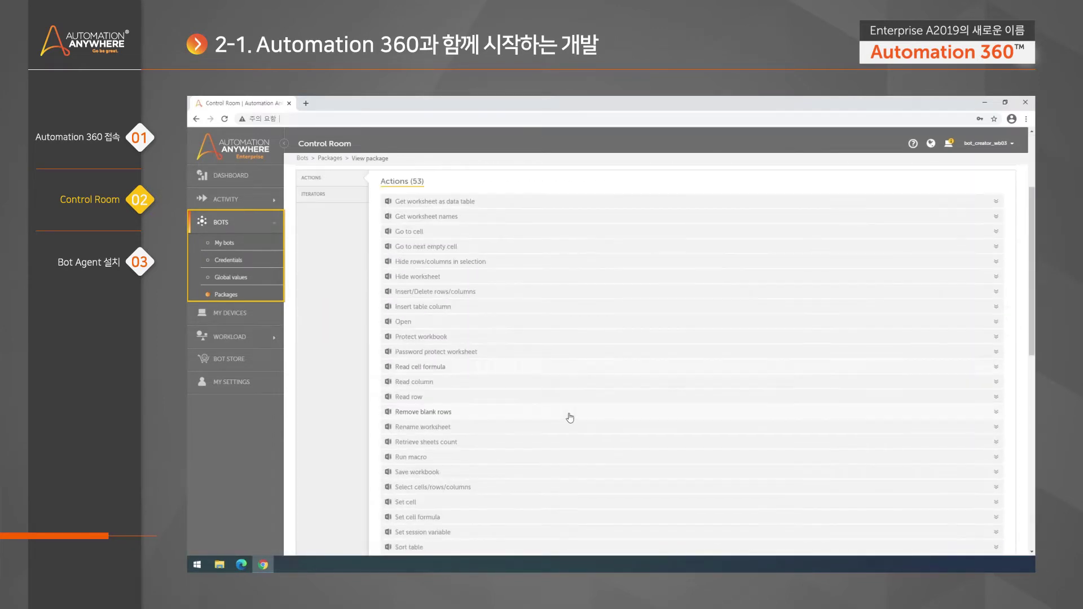
scroll(569, 417, "down", 1)
scroll(570, 418, "up", 1)
scroll(461, 330, "up", 1)
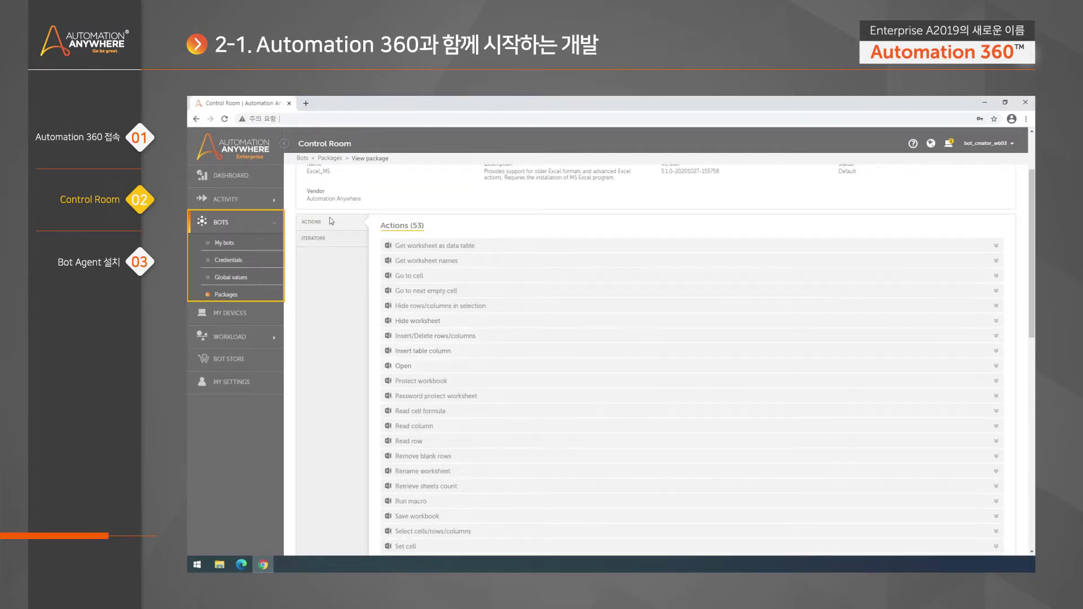
scroll(369, 220, "up", 1)
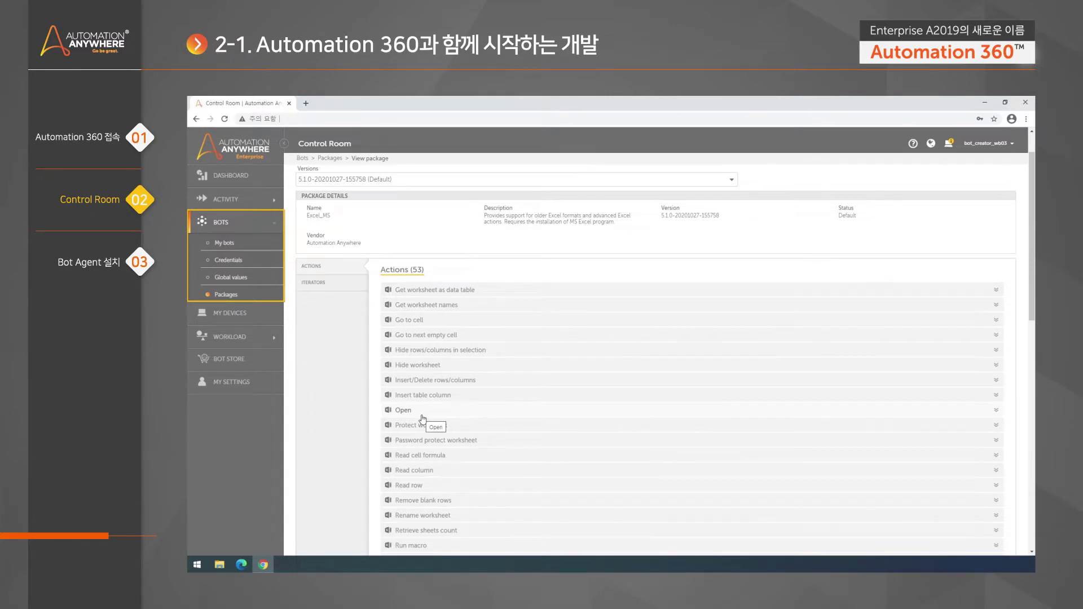
scroll(363, 300, "up", 1)
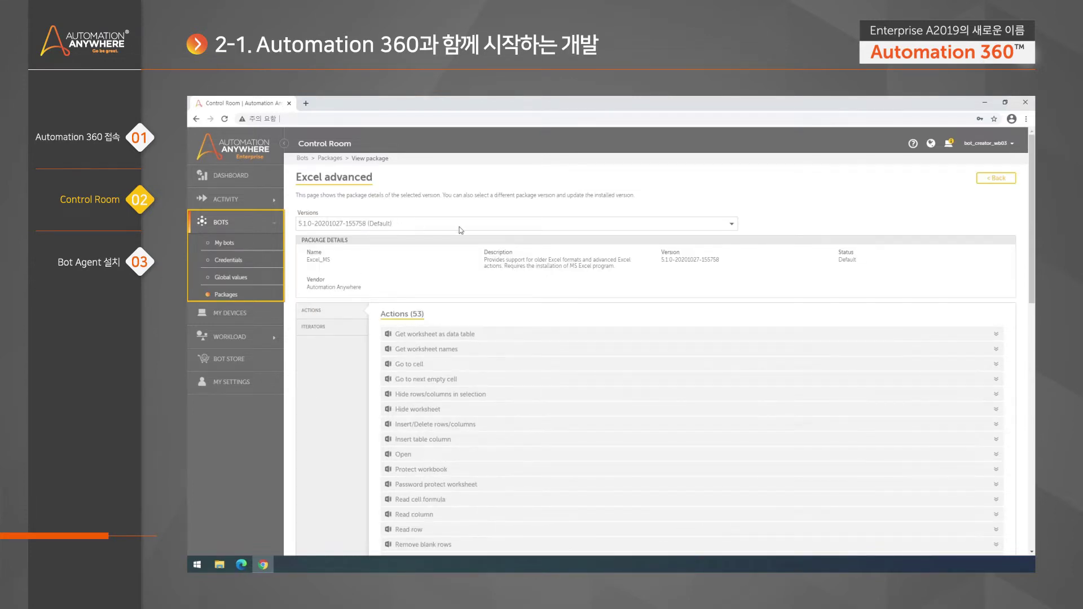
Check the available Excel advanced versions, keep 5.1.0, and go to My devices
left_click(721, 225)
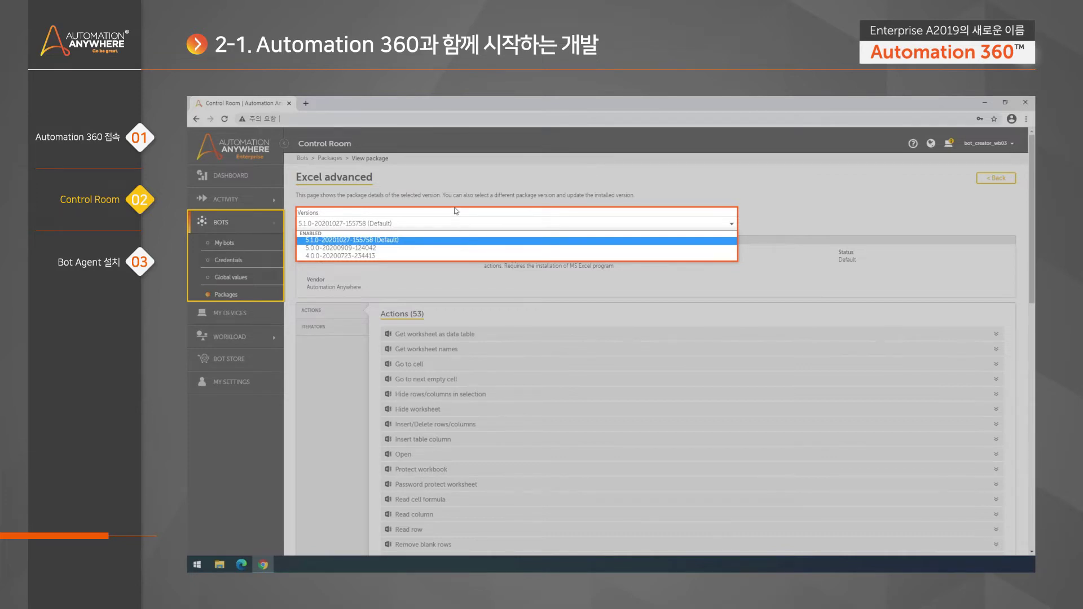
left_click(439, 267)
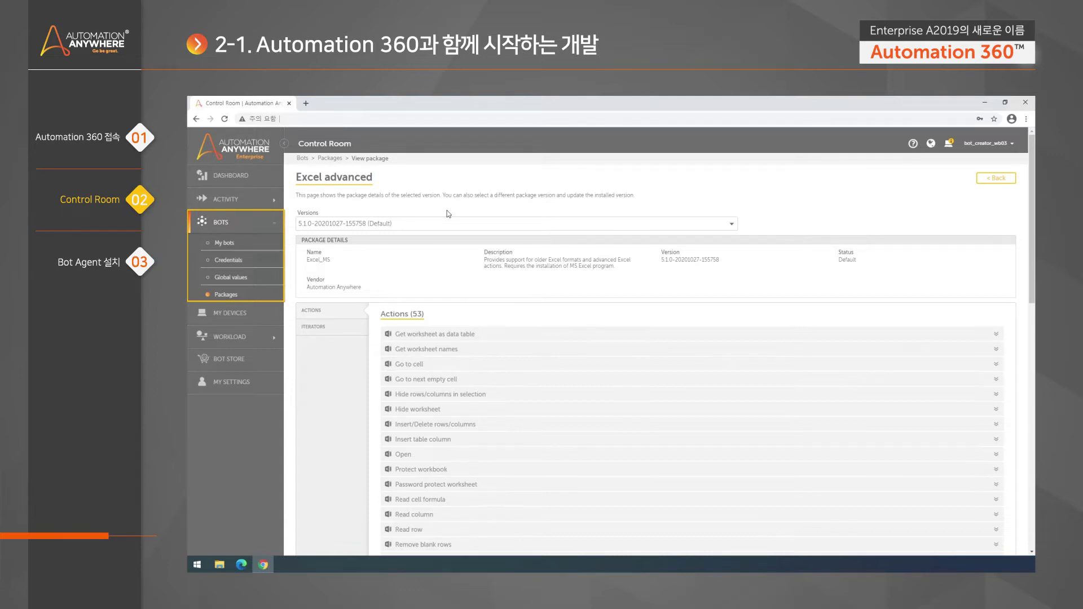
left_click(235, 313)
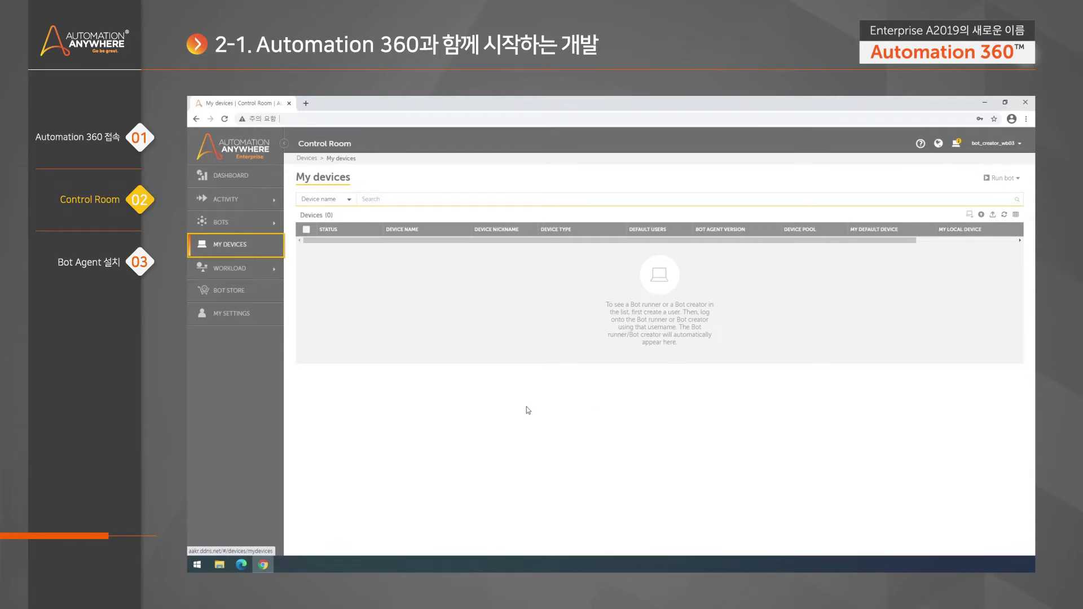
Go to the Bot Store page with its email and password log-in form
left_click(245, 292)
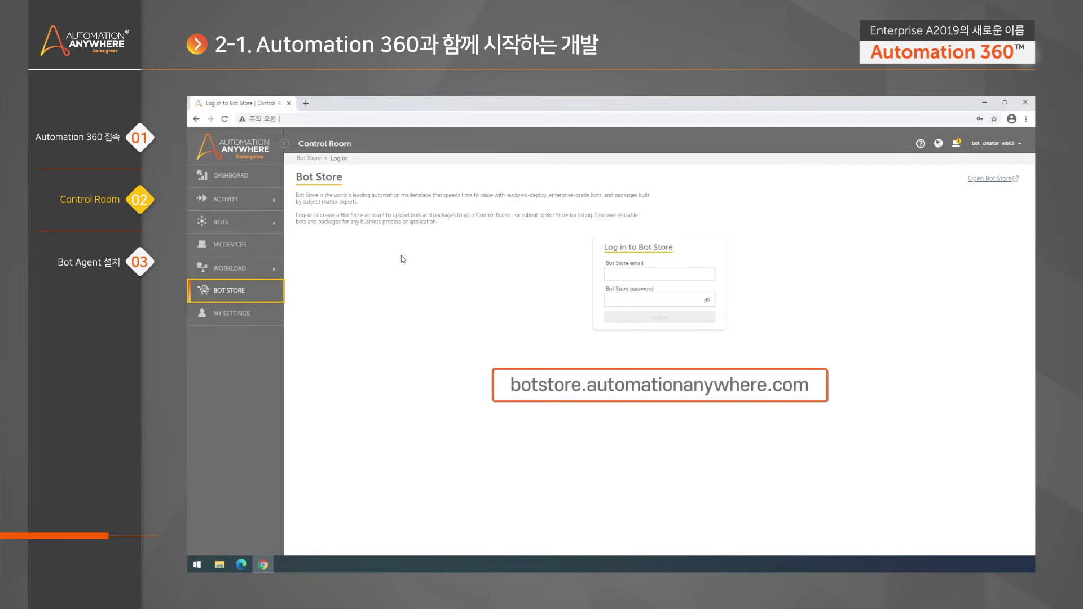
Go to My Settings and expand the My profile general details
left_click(239, 320)
left_click(992, 236)
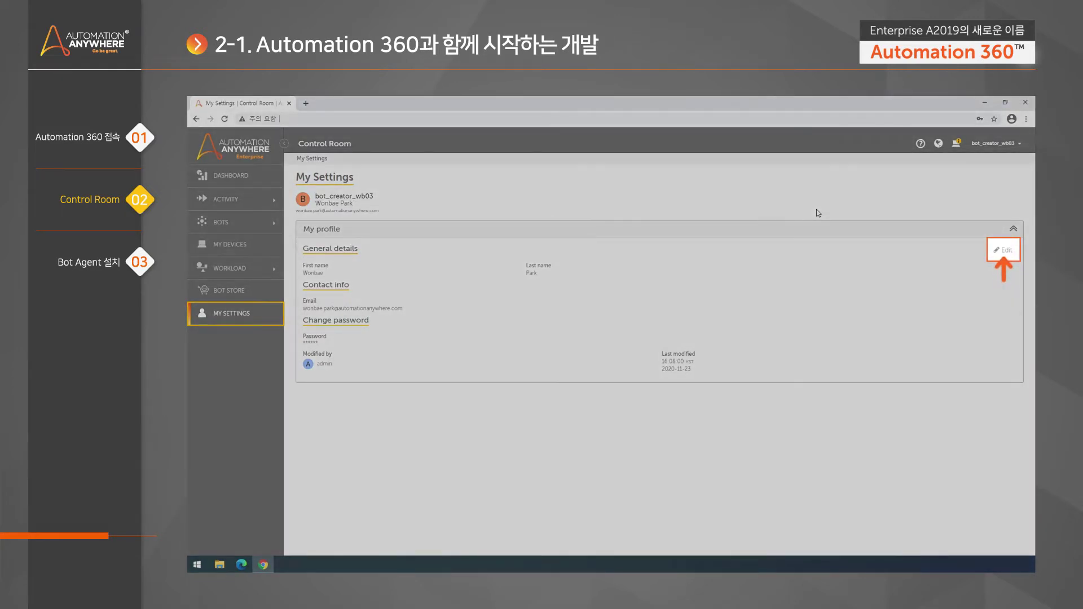
left_click(1003, 254)
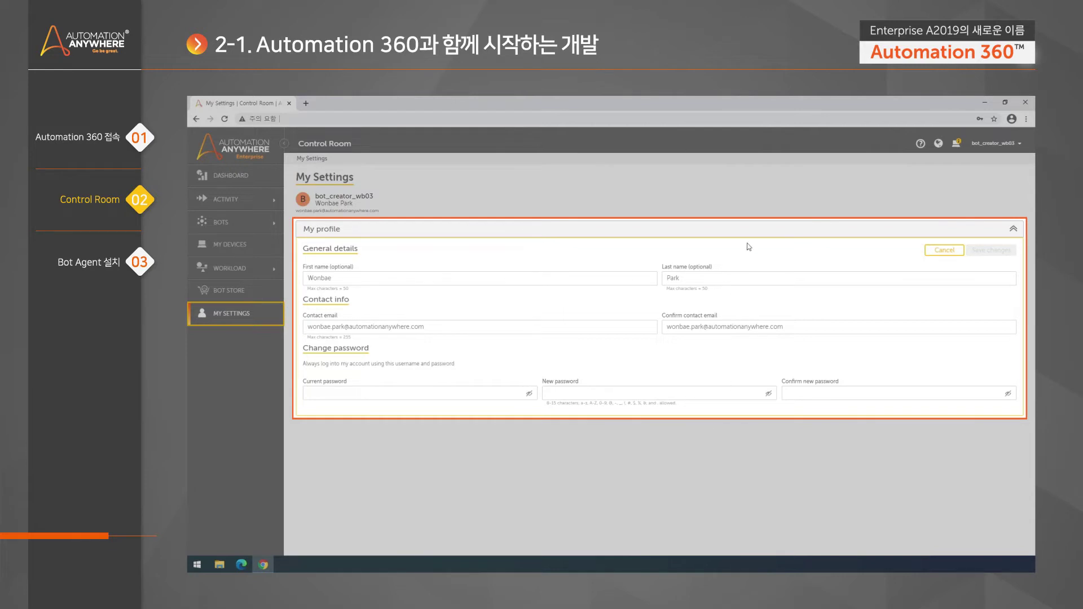
left_click(945, 251)
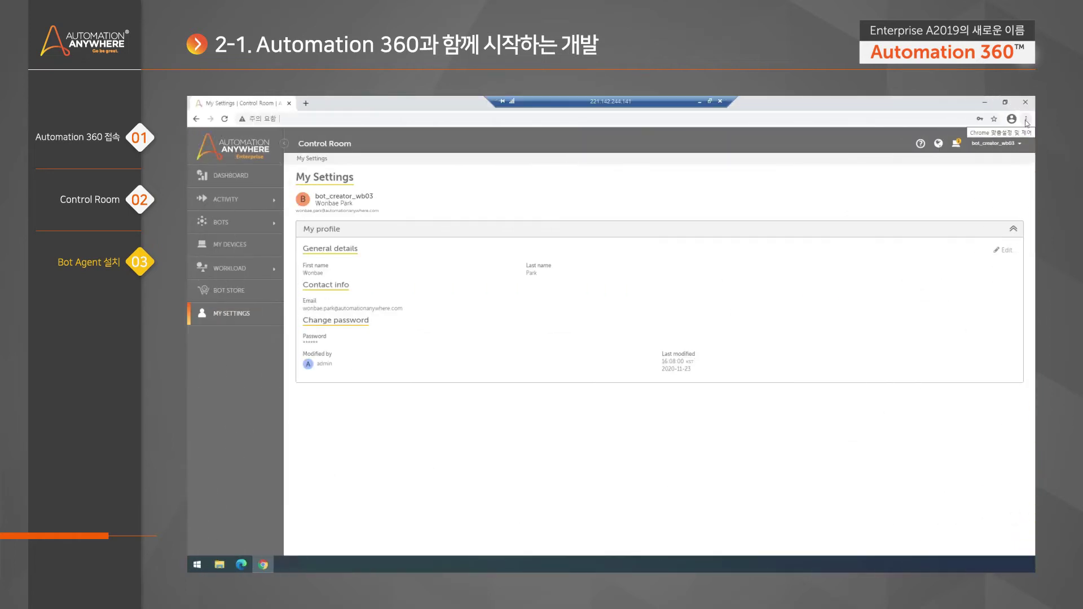
Zoom the Chrome page in to 150%, then back out to 100%
left_click(1025, 120)
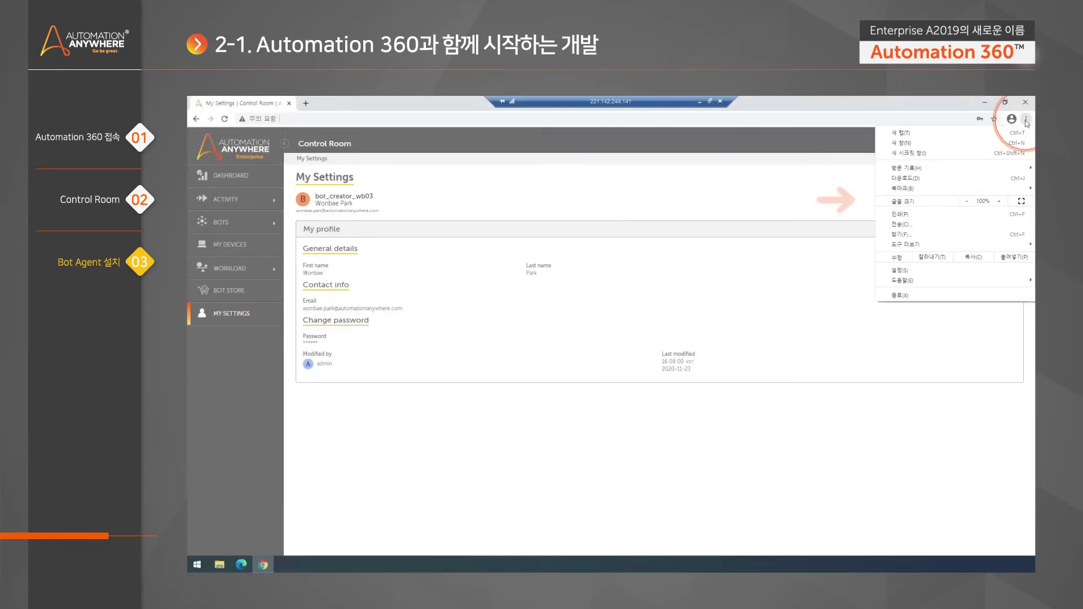
left_click(998, 201)
left_click(999, 201)
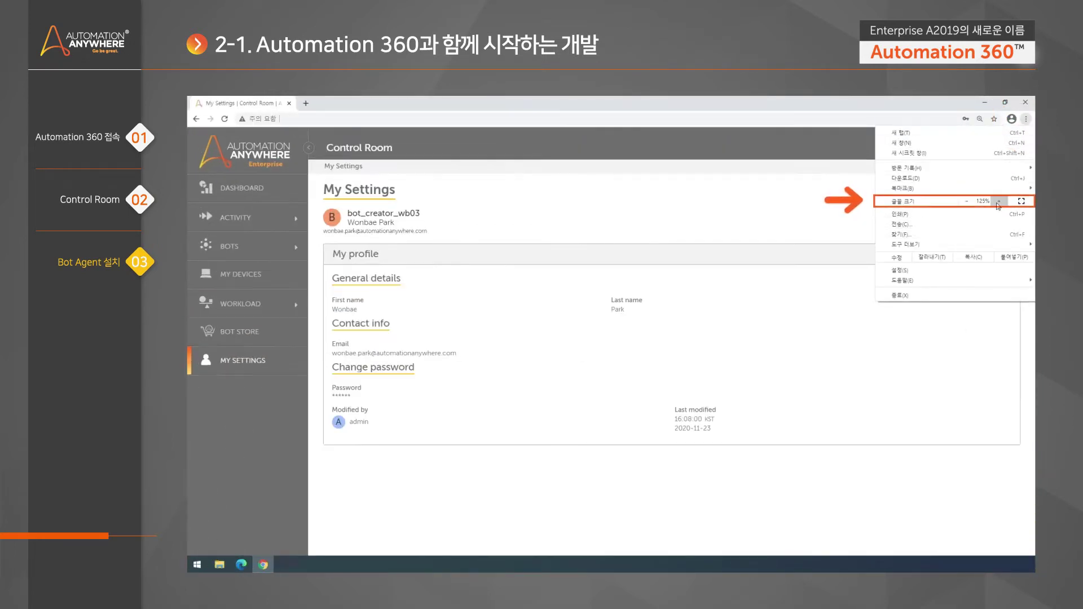
left_click(998, 201)
left_click(966, 202)
left_click(966, 202)
left_click(966, 201)
left_click(805, 189)
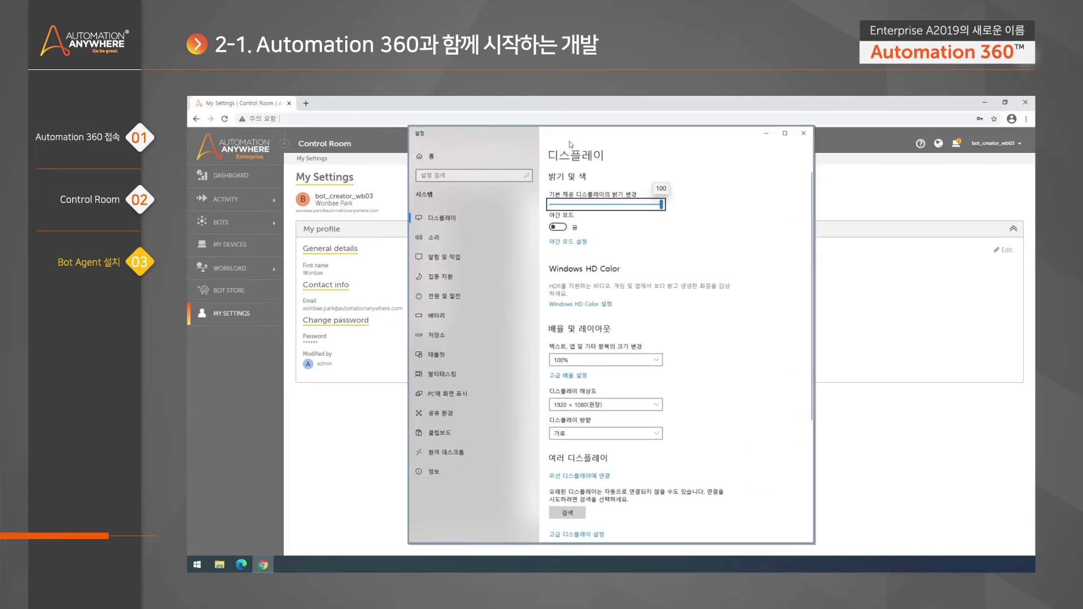
Check that Windows display scaling is at 100% under Settings > System, then close Settings
left_click(469, 159)
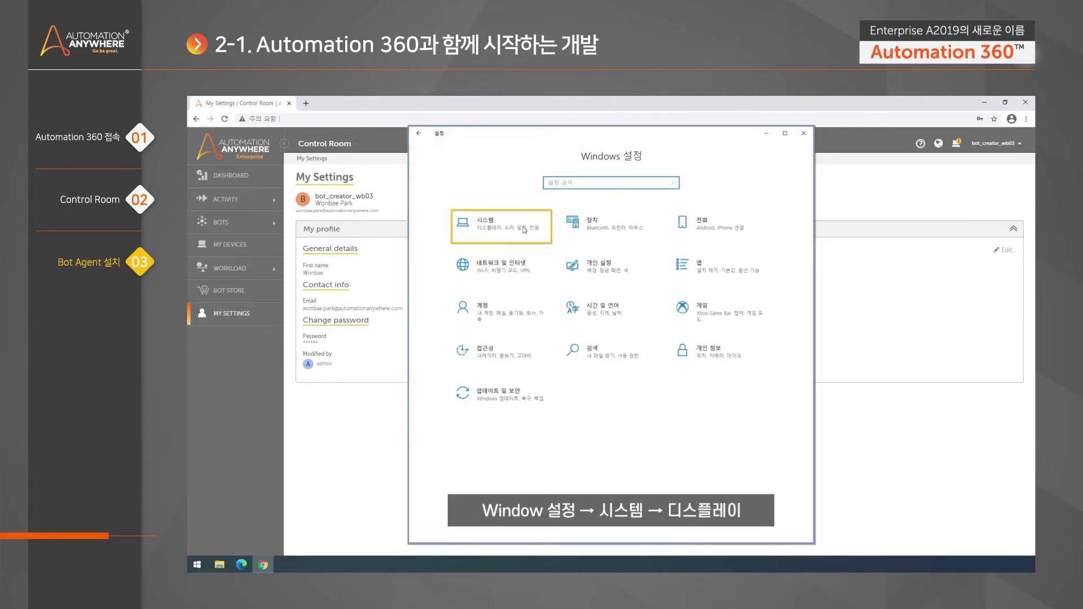
left_click(516, 228)
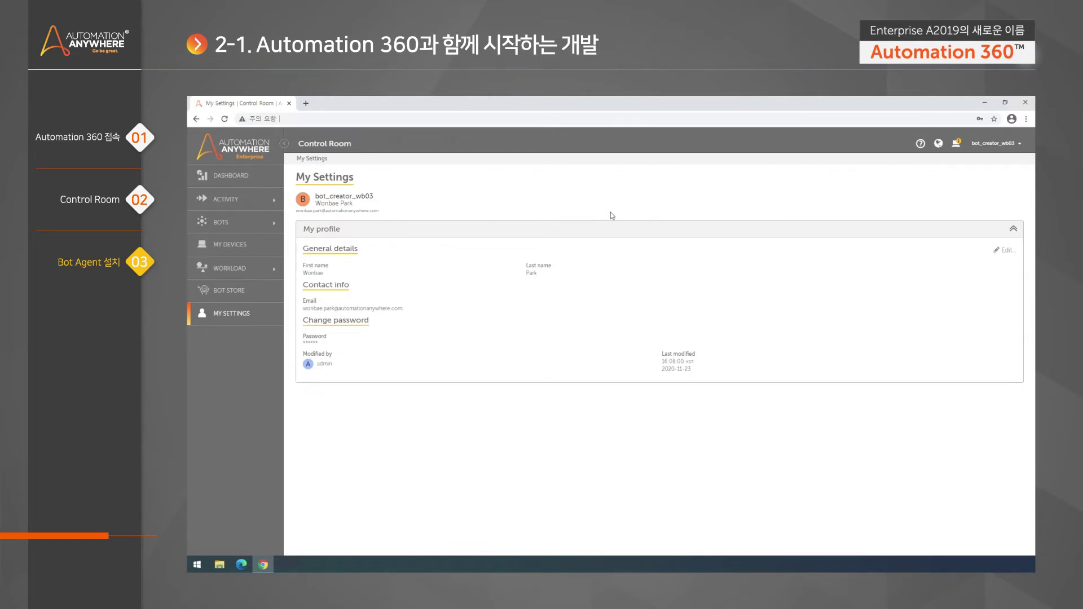
On the My devices page, begin adding a local bot agent
left_click(262, 246)
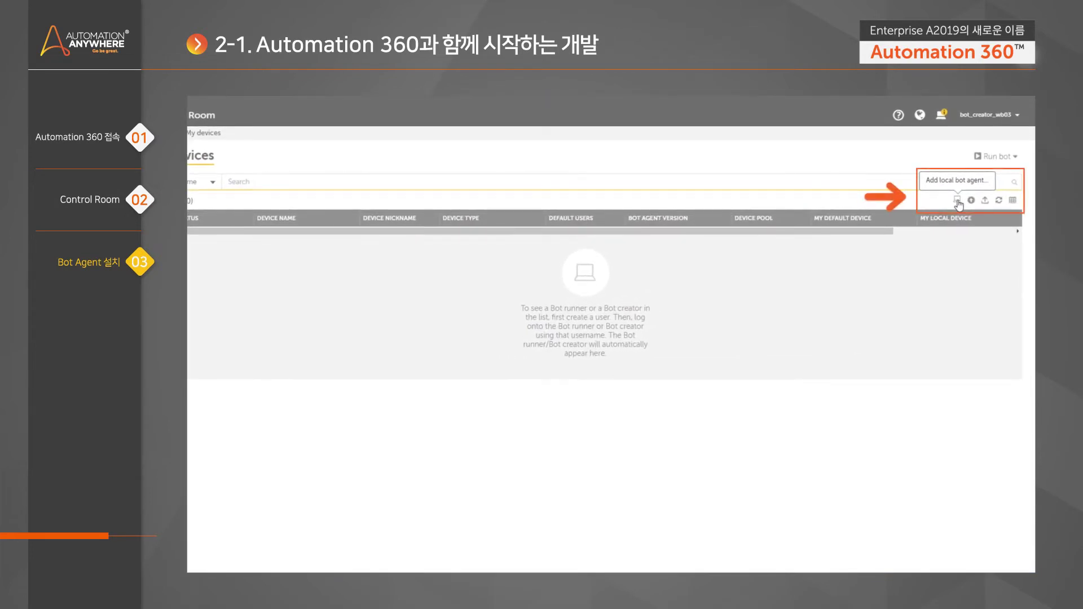
left_click(957, 201)
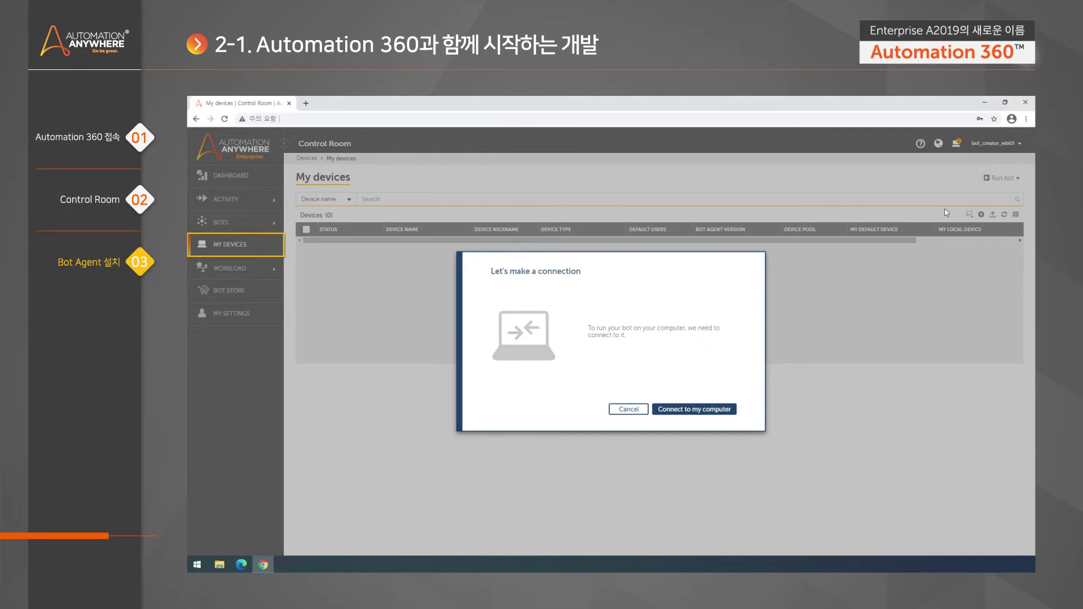
Choose Connect to my computer and install the local bot agent
left_click(725, 415)
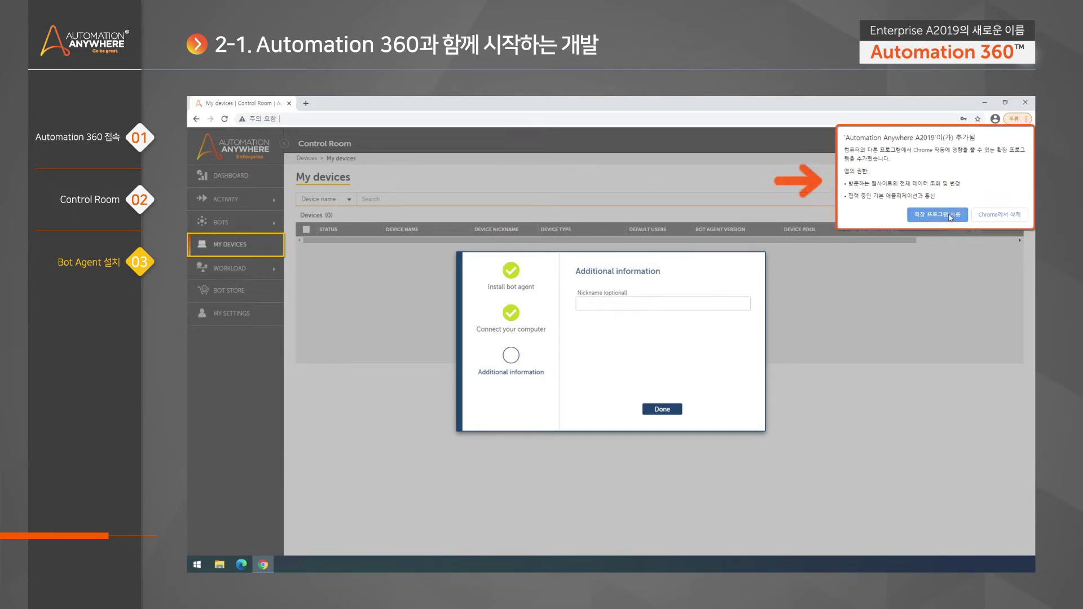
Enable the Automation Anywhere Chrome extension and finish setup with no nickname
left_click(951, 218)
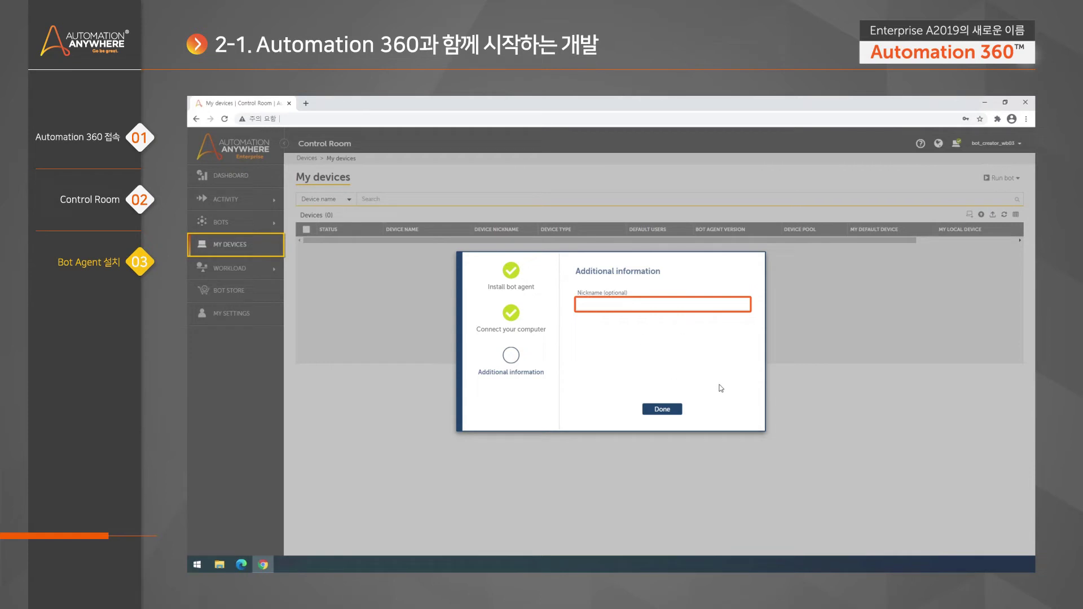
left_click(662, 410)
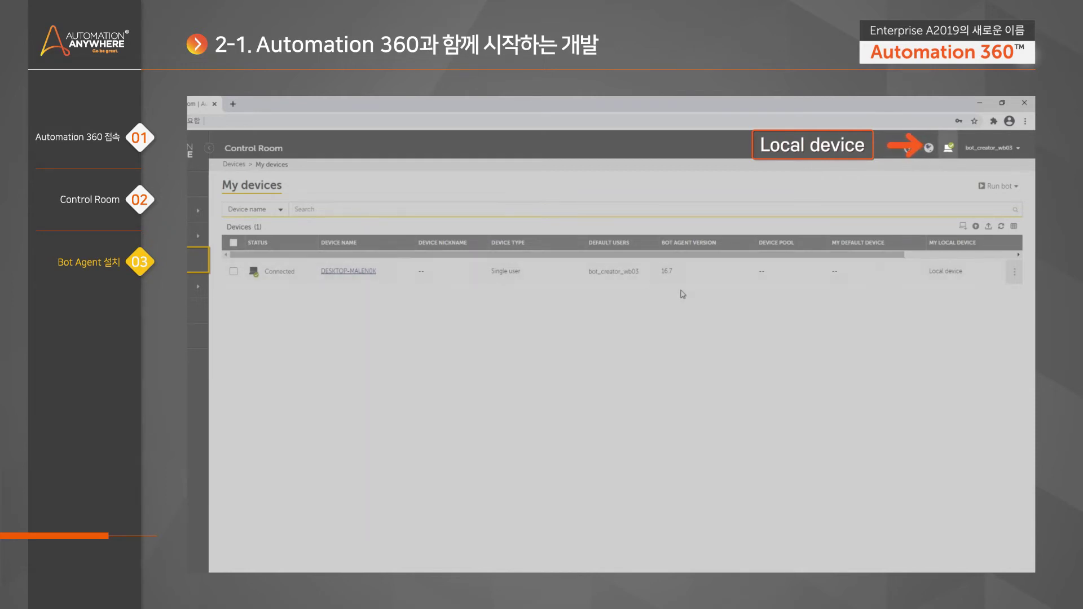
Set this computer as the default device from the device status panel
left_click(950, 157)
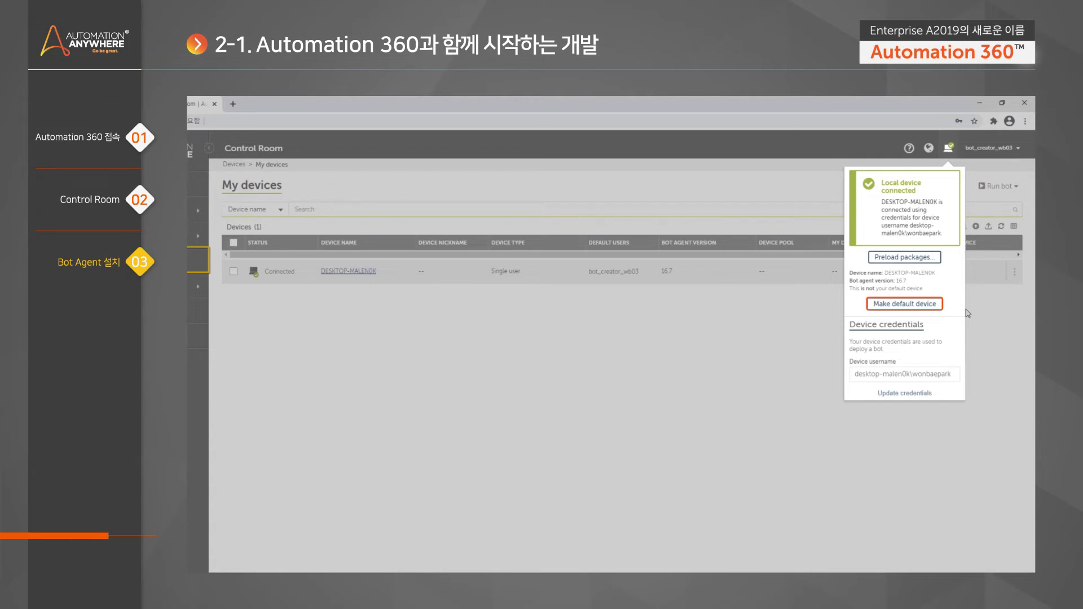
left_click(904, 304)
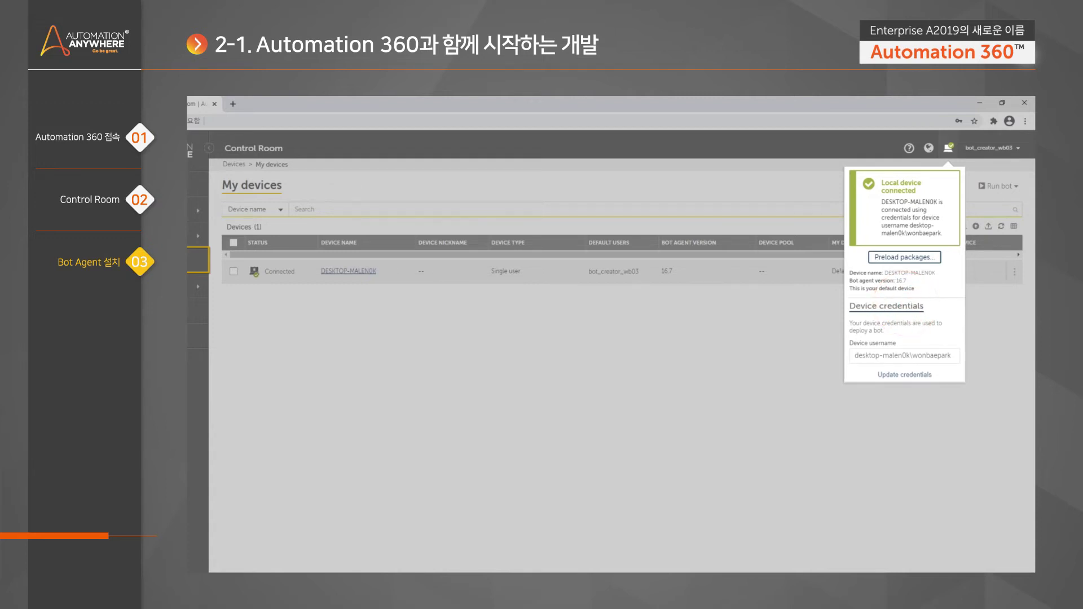
left_click(829, 299)
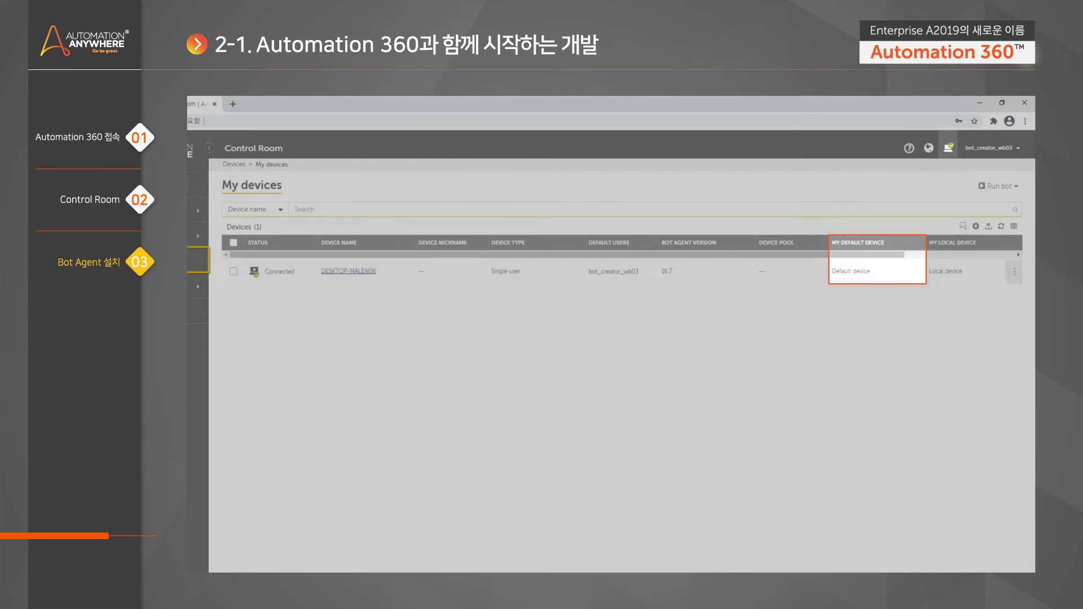
Open the device credentials form and review the Device username field
left_click(948, 150)
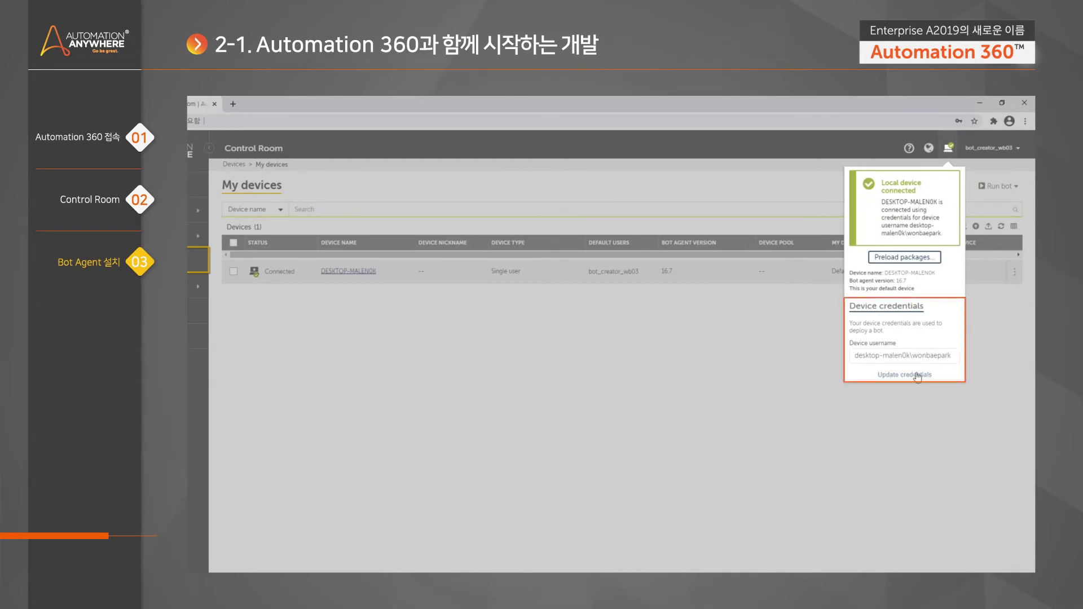
left_click(917, 375)
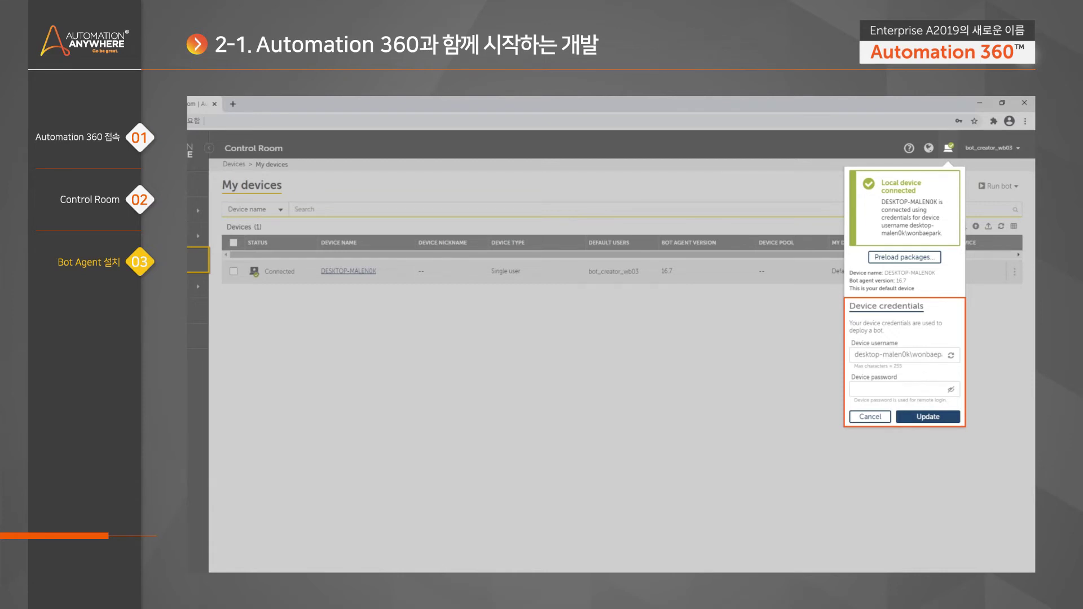
left_click(916, 355)
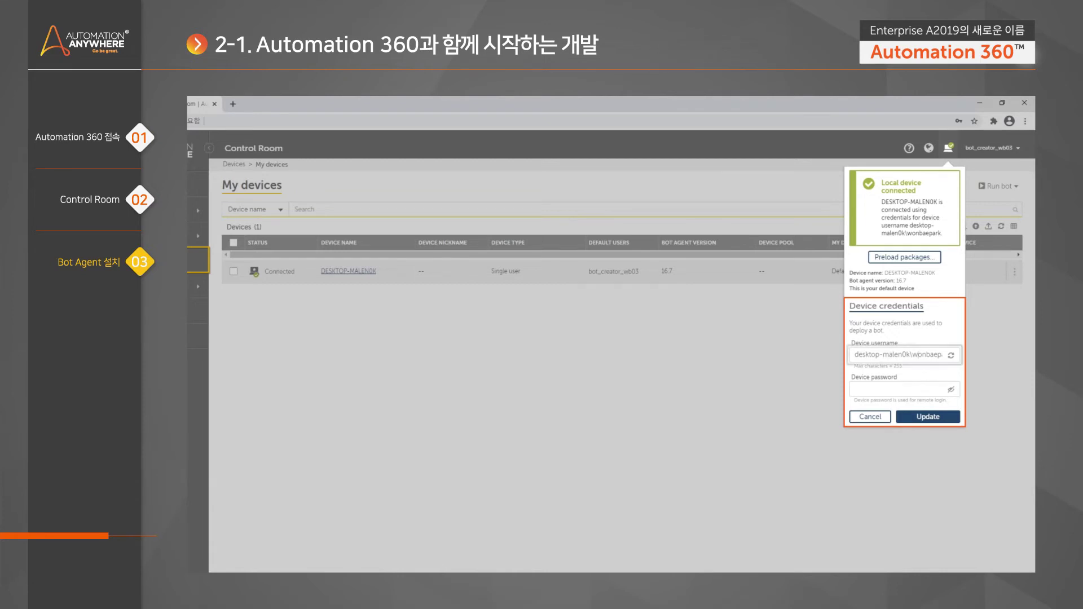
left_click(916, 354)
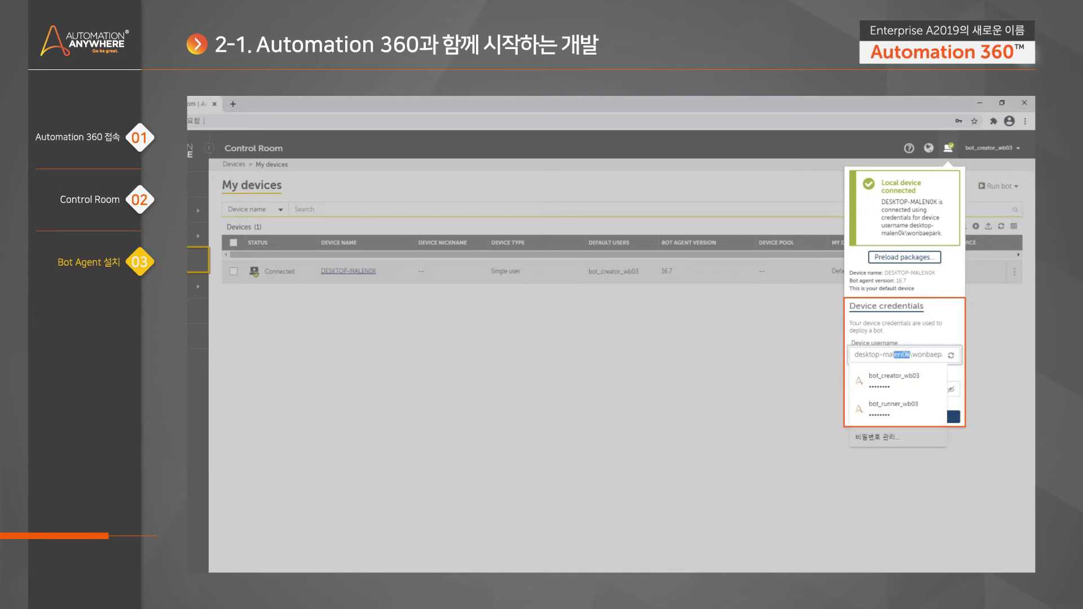
left_click(923, 348)
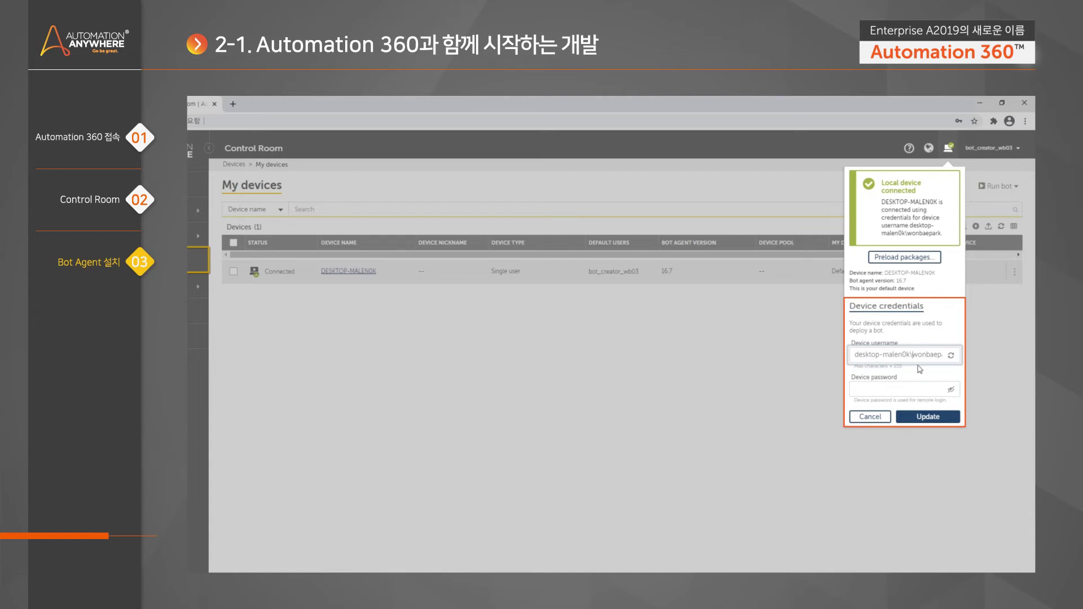
left_click_drag(930, 355, 869, 354)
key("Escape")
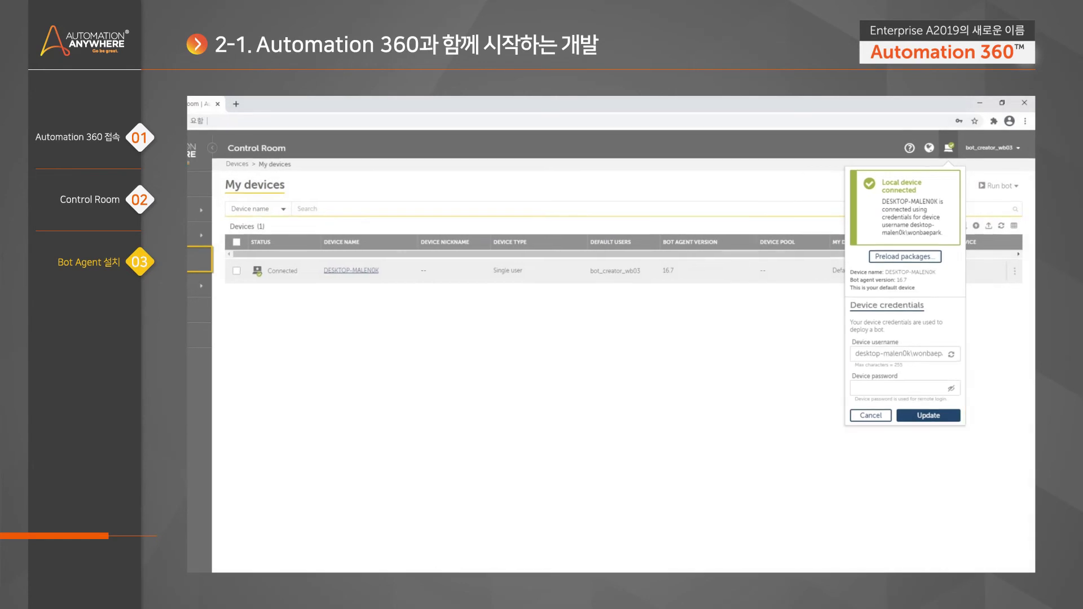
left_click(197, 564)
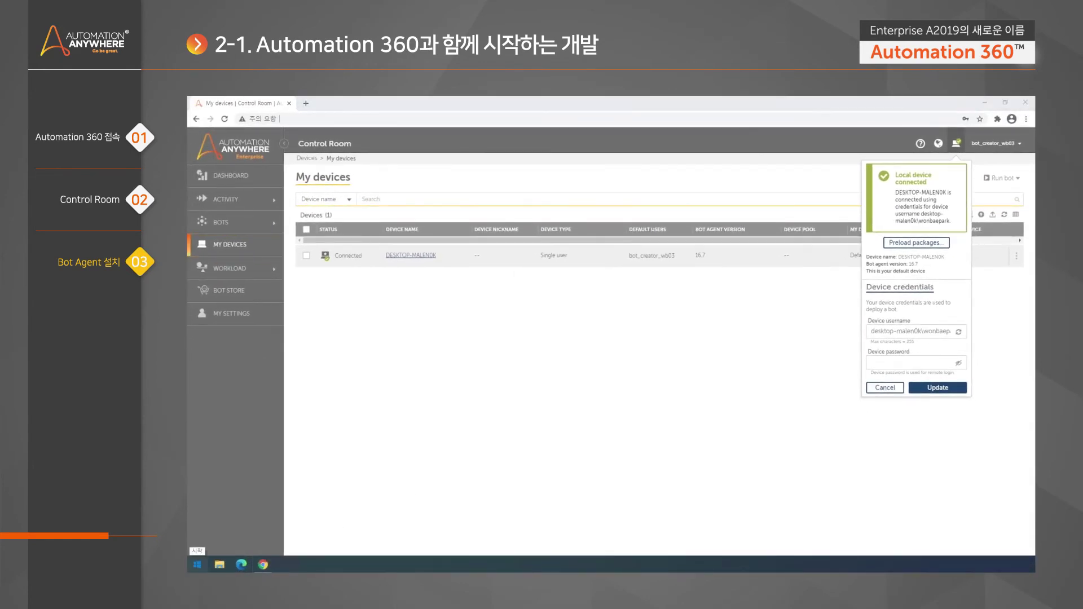
Run whoami in Command Prompt and copy the printed Windows account name
type("cmd")
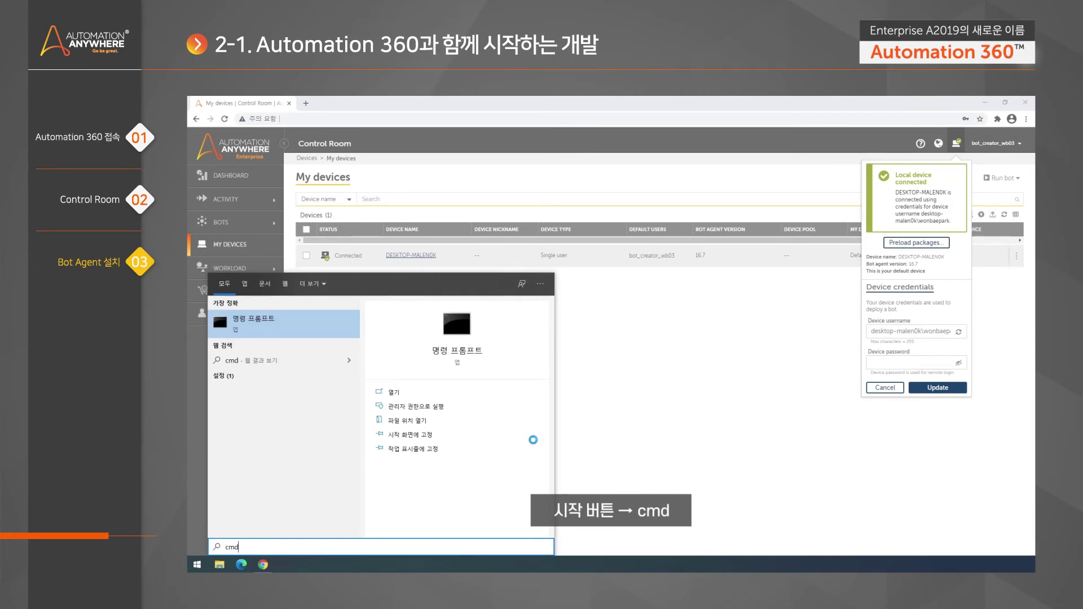
left_click(301, 320)
left_click_drag(398, 135, 558, 244)
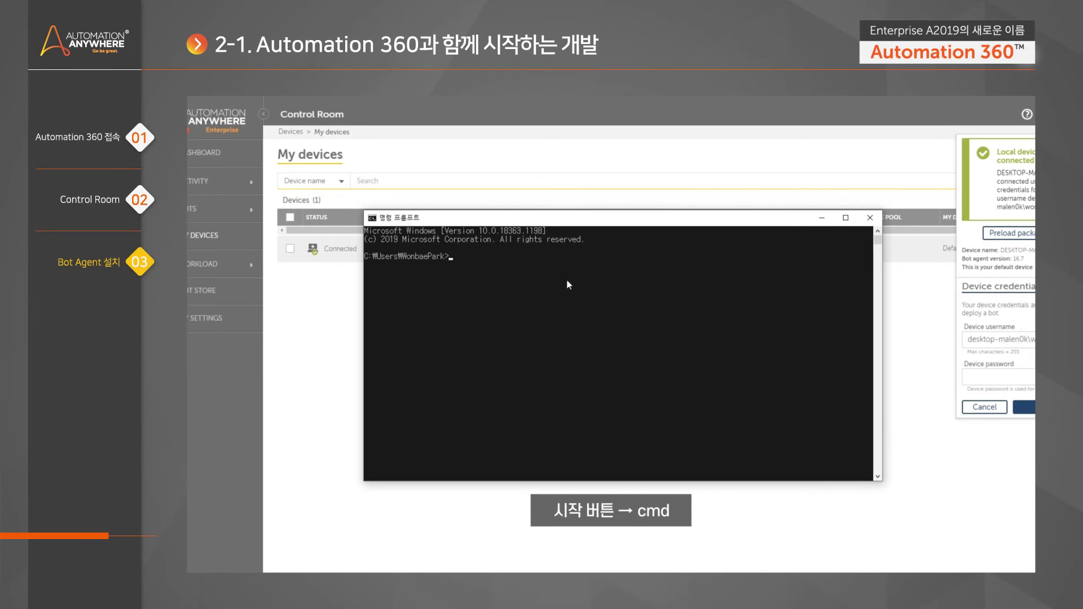
type("whoami")
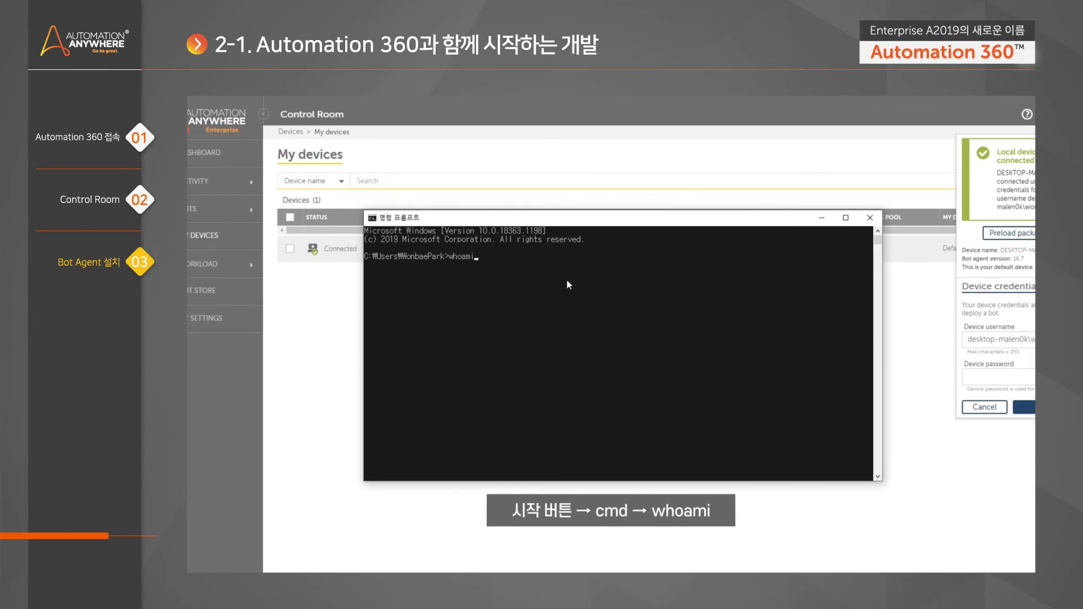
key("Return")
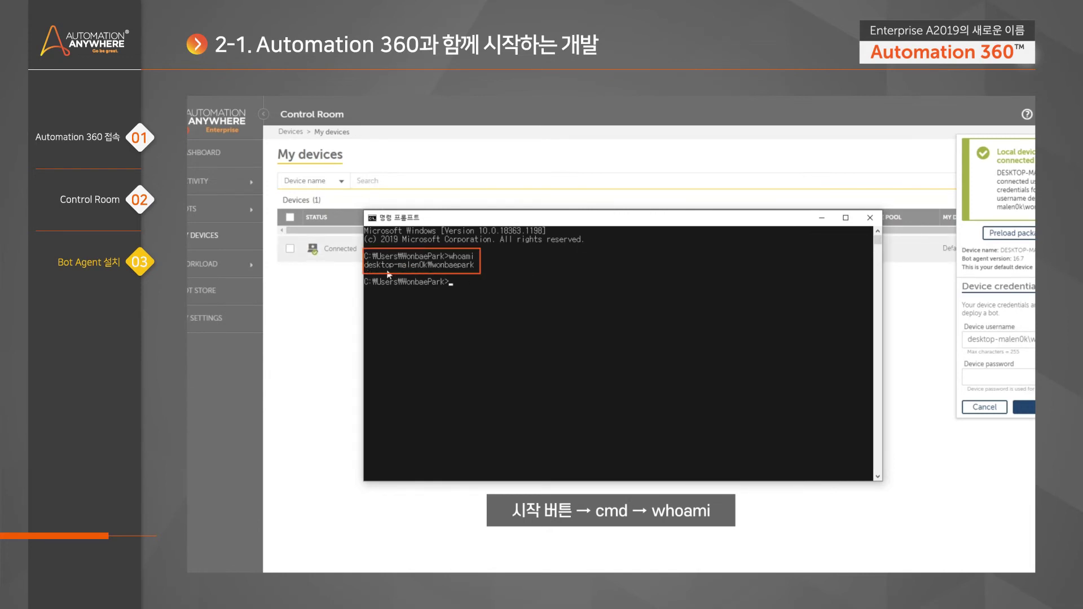
left_click_drag(368, 267, 475, 269)
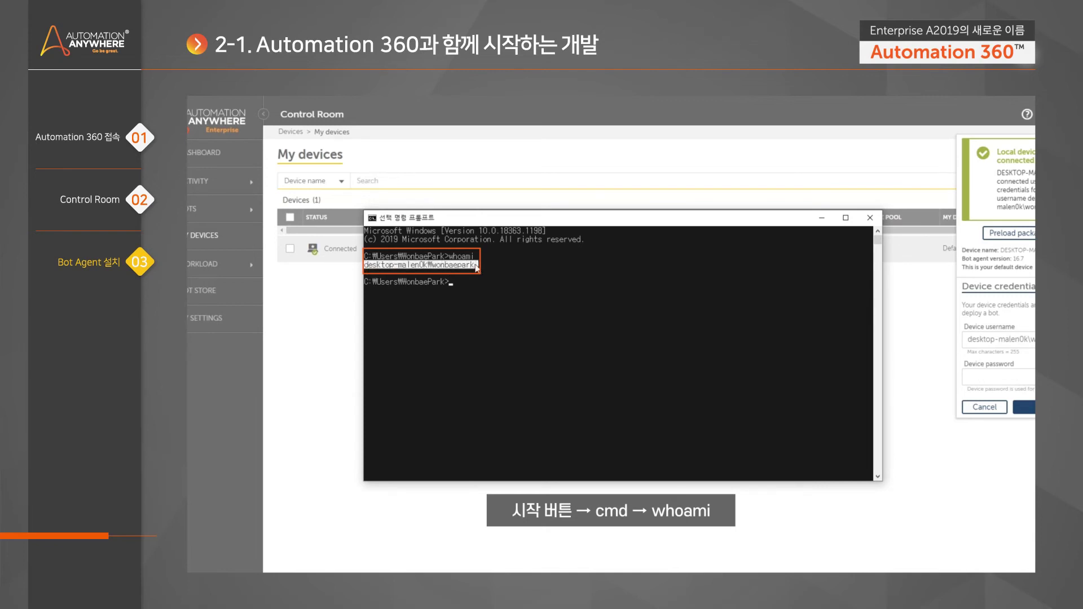
key("ctrl+c")
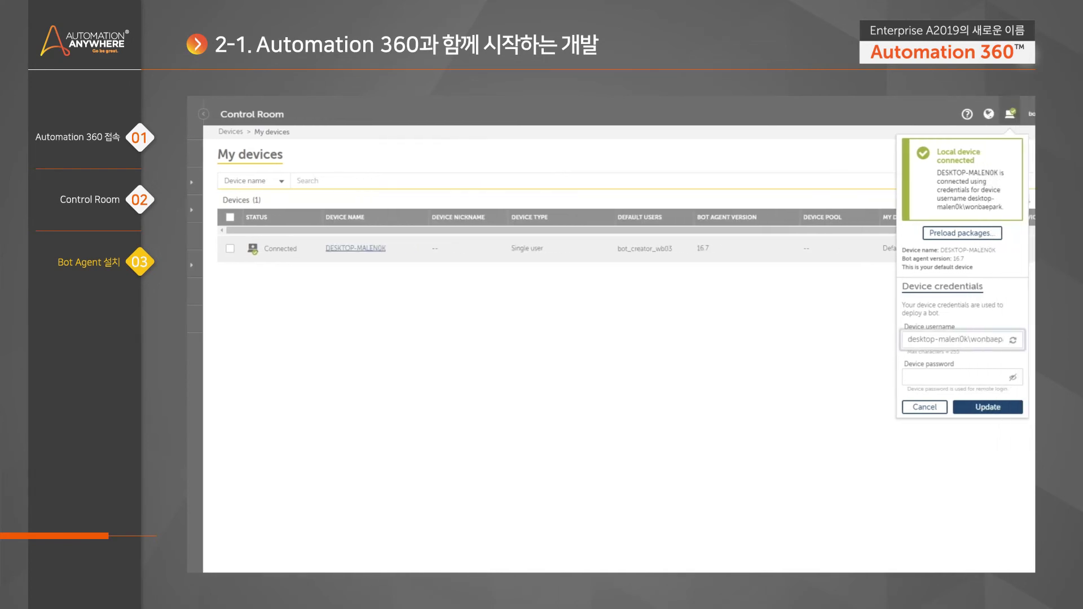
Paste the account name as Device username, enter the Windows password, and update the credentials
key("ctrl+a")
key("BackSpace")
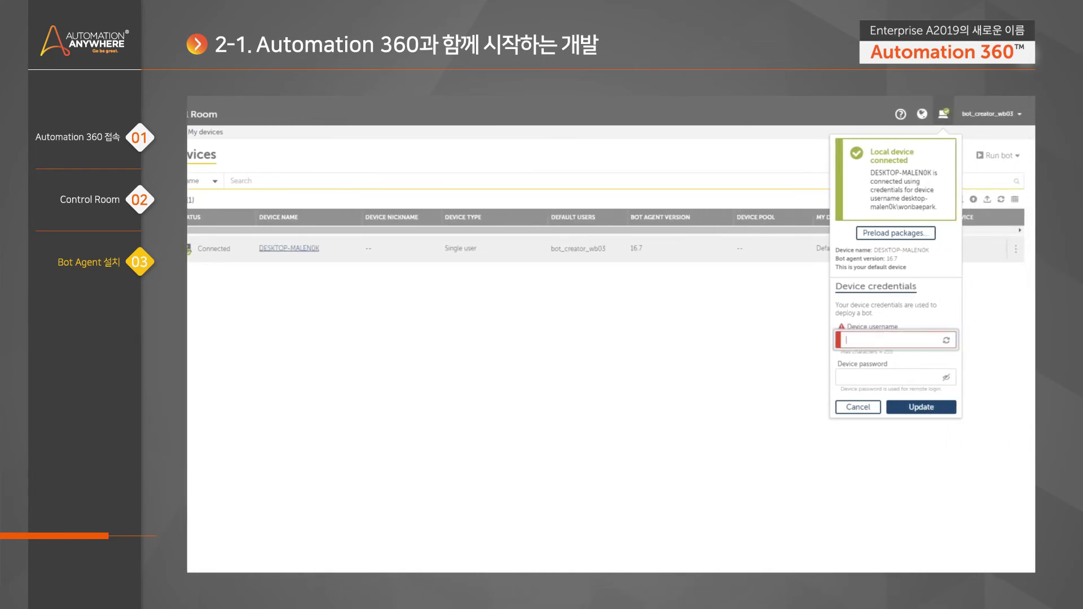
right_click(894, 342)
left_click(914, 427)
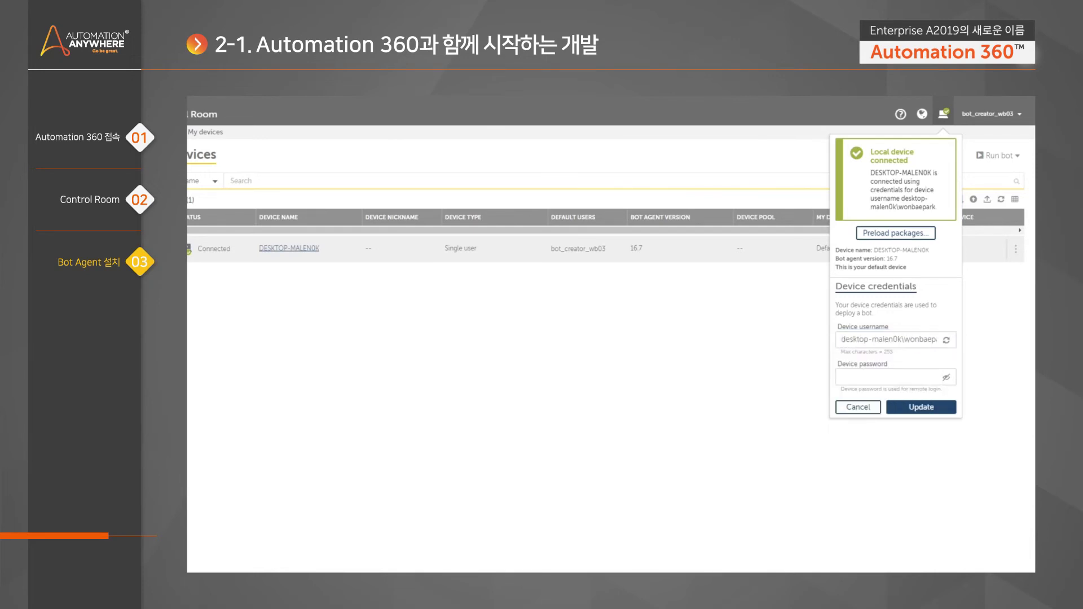
left_click(879, 377)
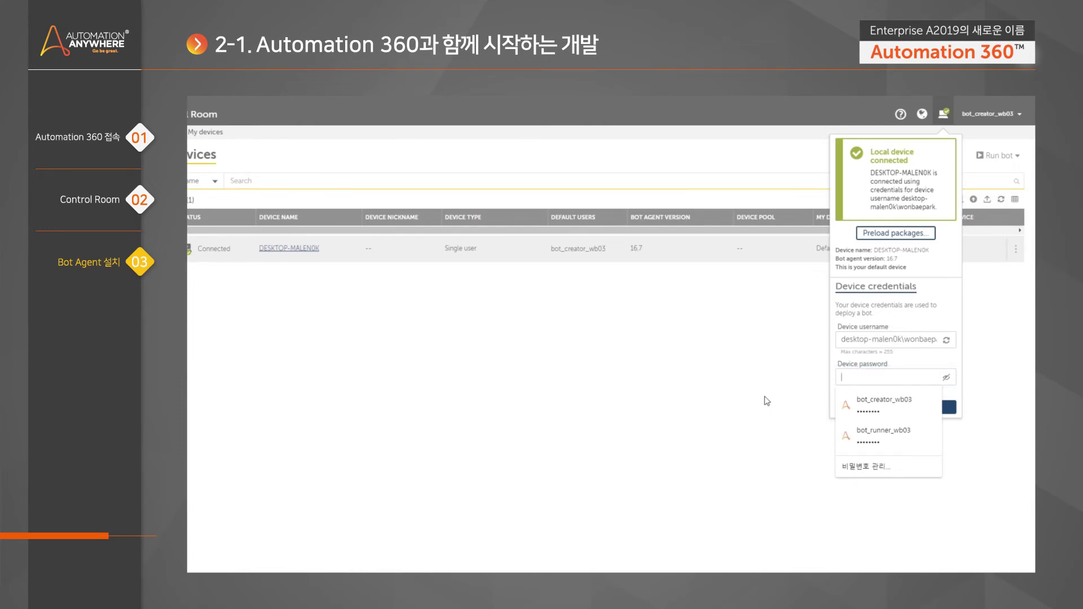
type("****")
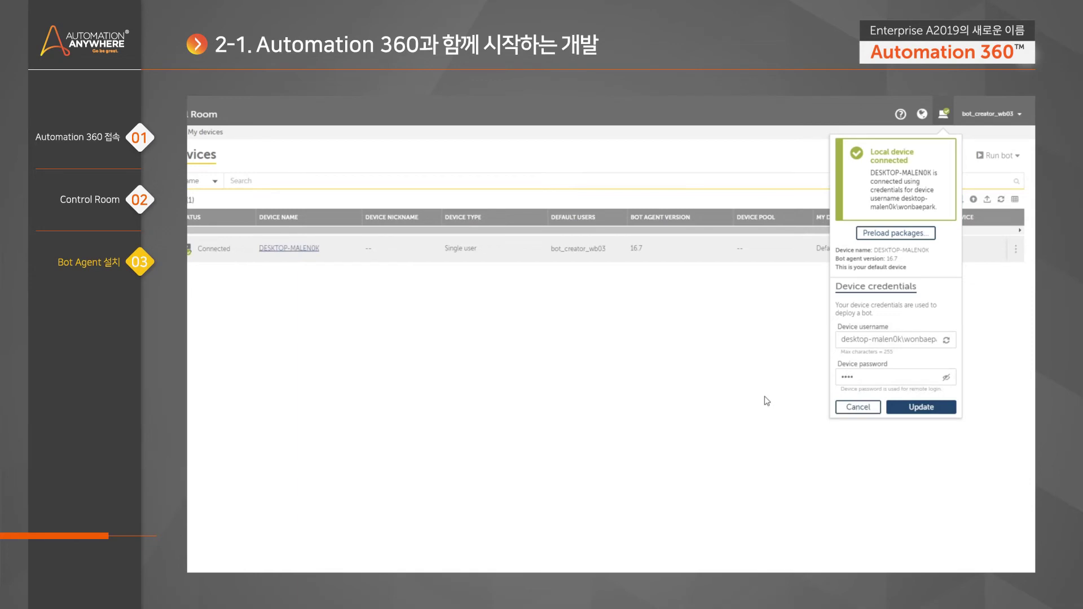
type("********")
left_click(912, 407)
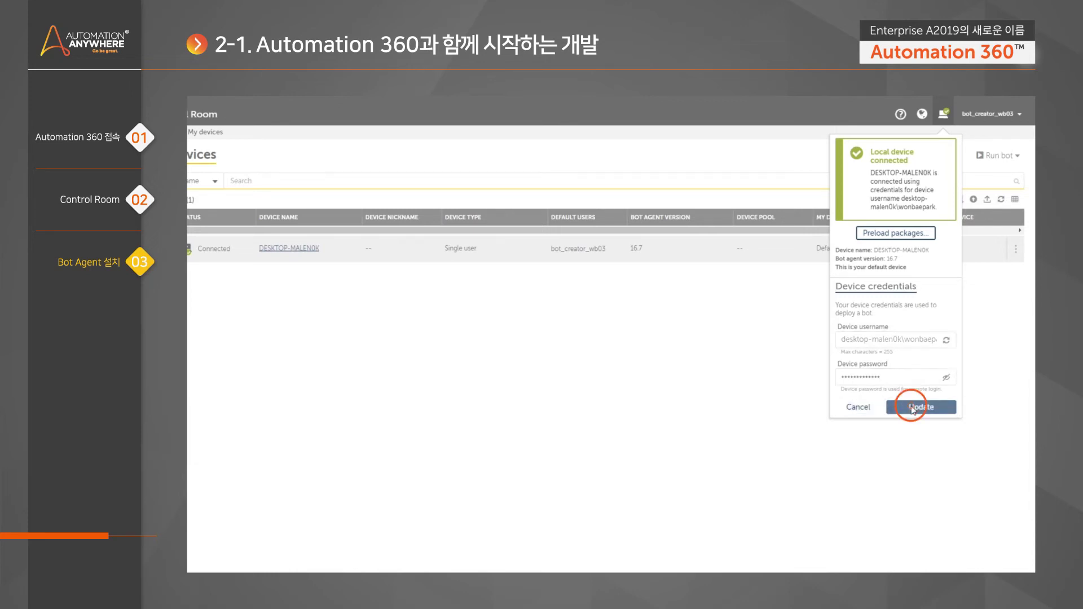
left_click(941, 437)
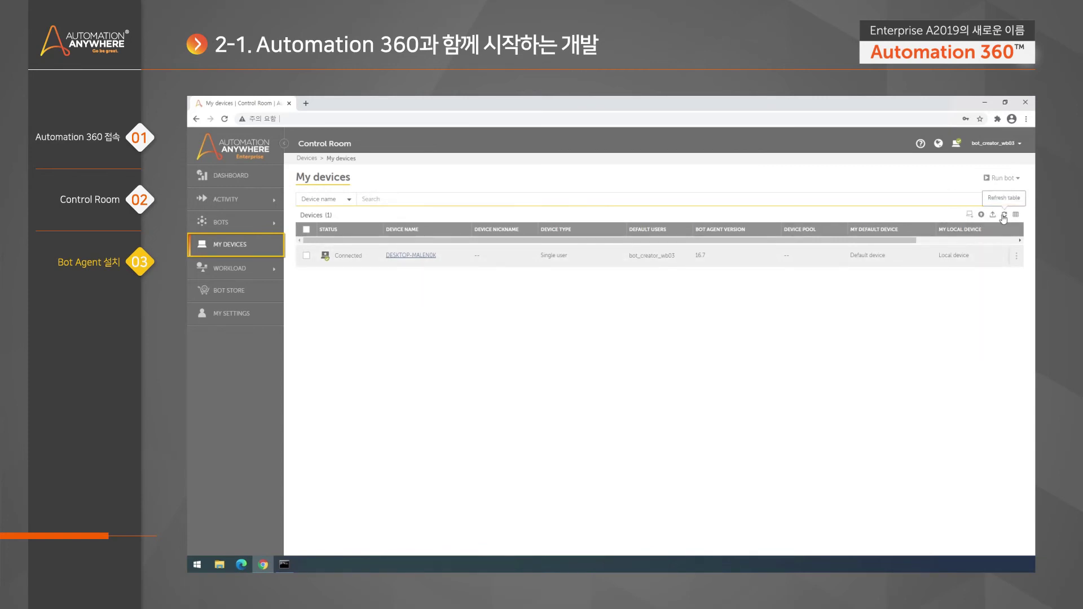
left_click(957, 148)
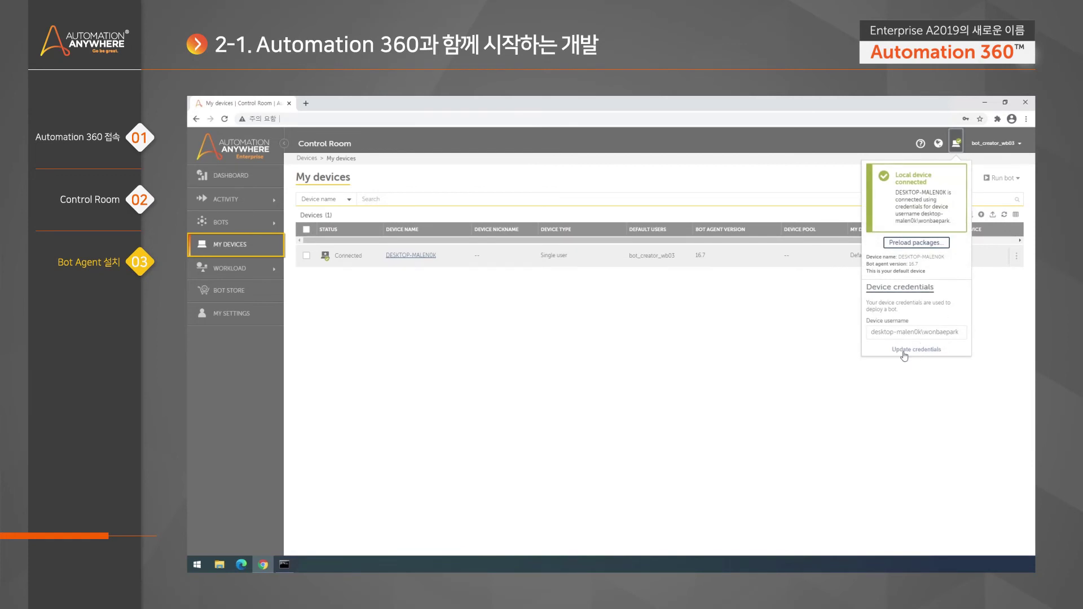
left_click(984, 310)
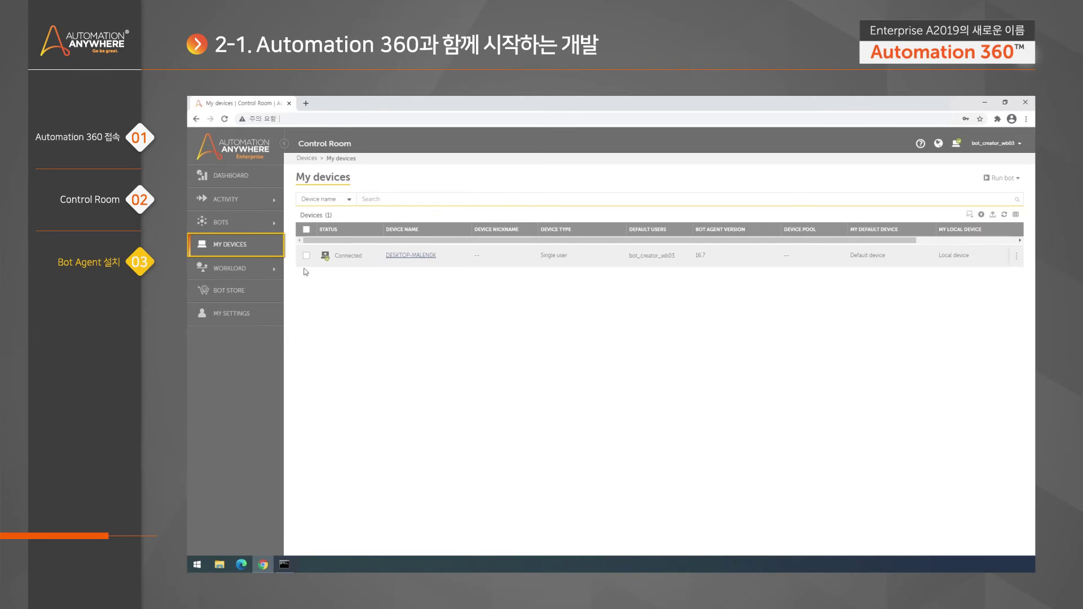
Go to BOTS > My bots and start creating a new task bot
left_click(243, 224)
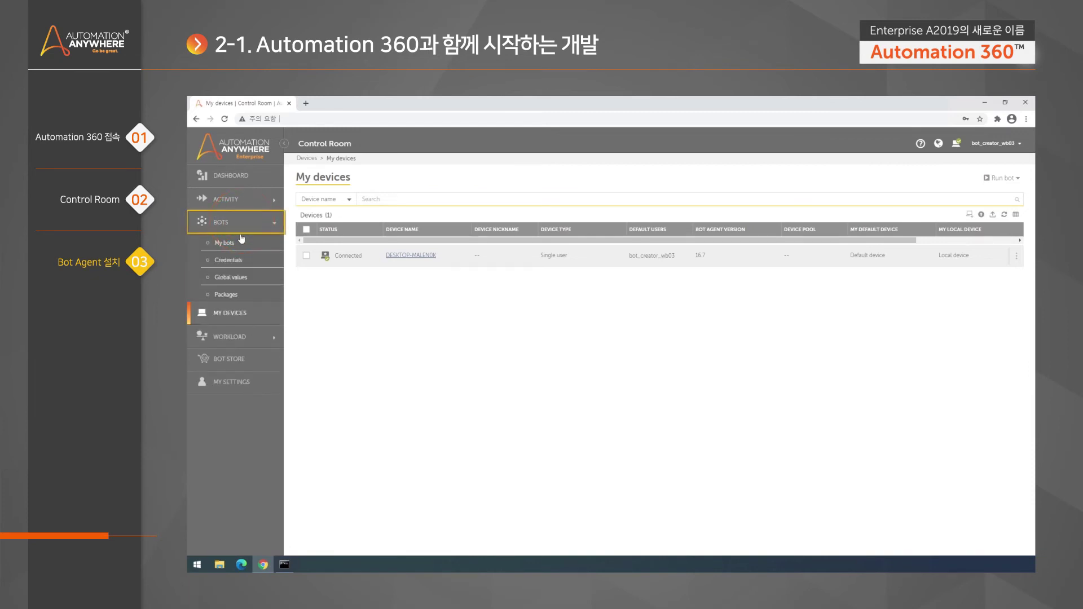
left_click(238, 244)
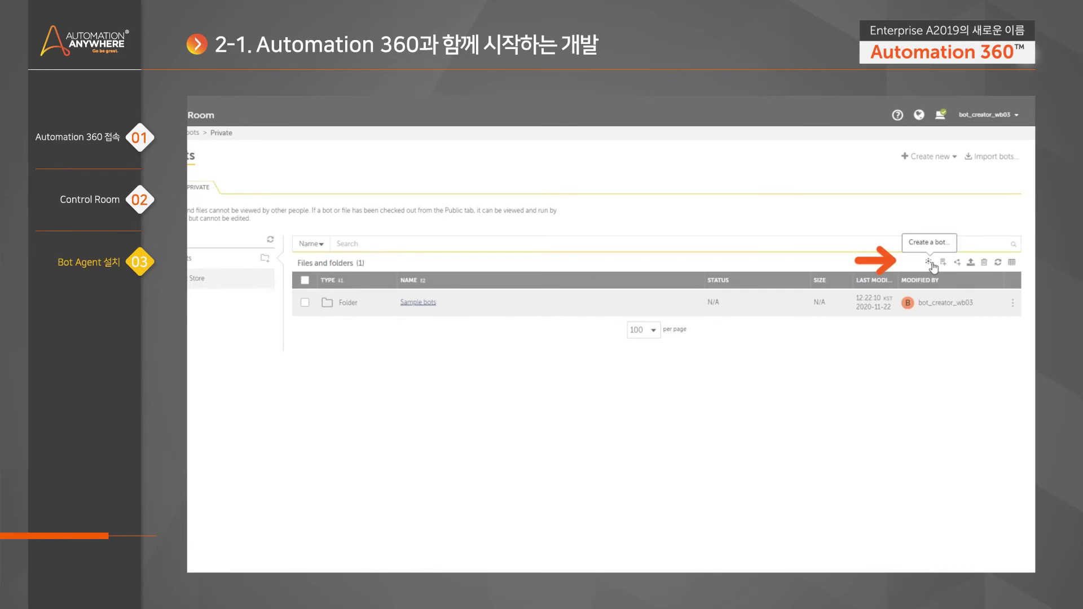
left_click(929, 263)
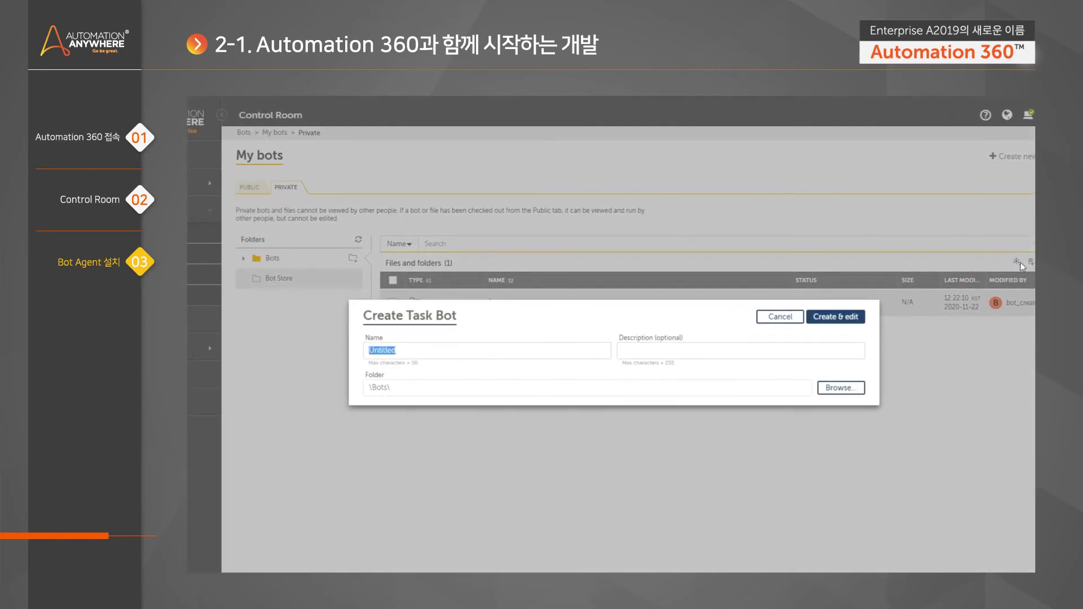
Name the task bot 'Message', keeping the \Bots\ folder
type("Message")
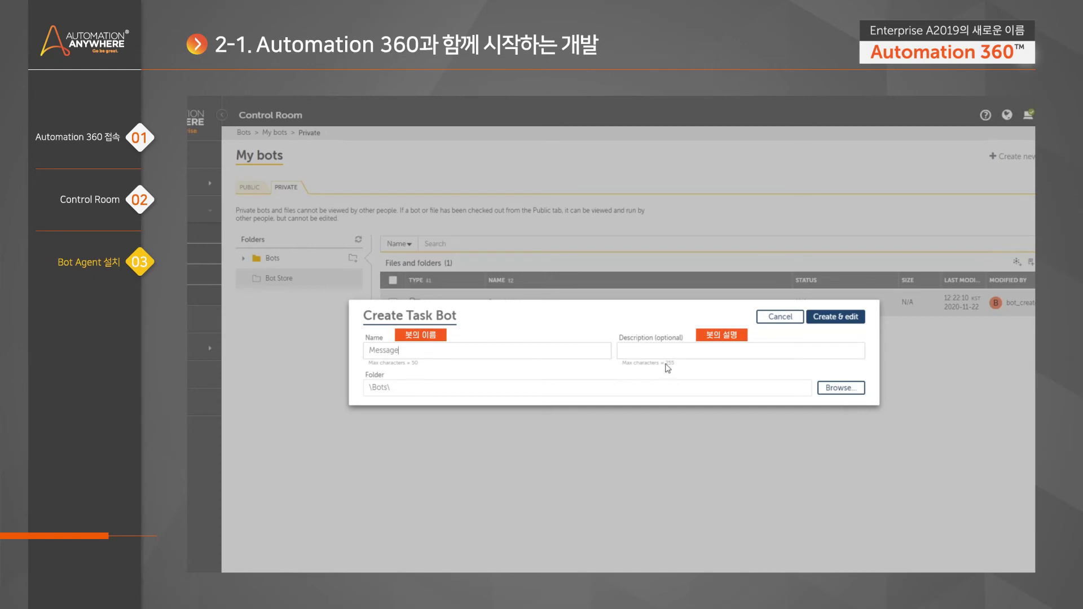
left_click(854, 393)
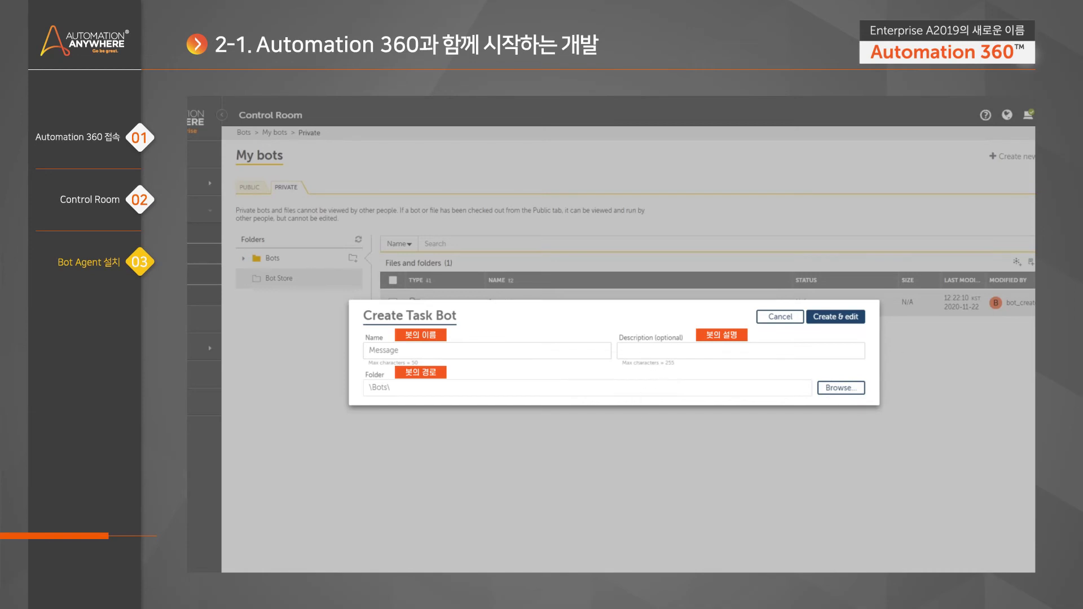
Use Create & edit to create the 'Message' bot and open the editor
left_click(835, 316)
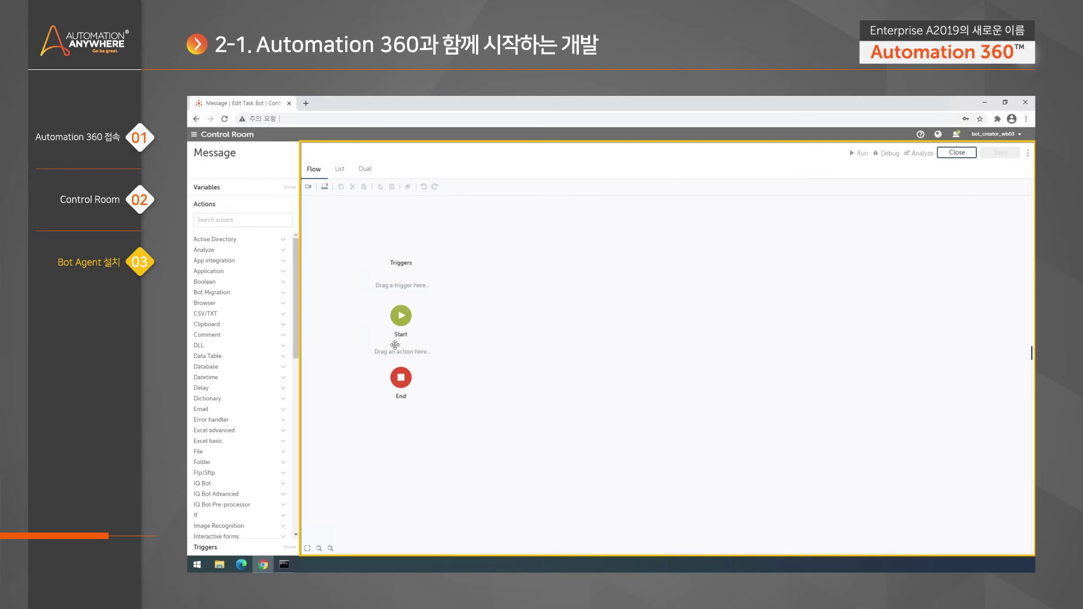
left_click(341, 172)
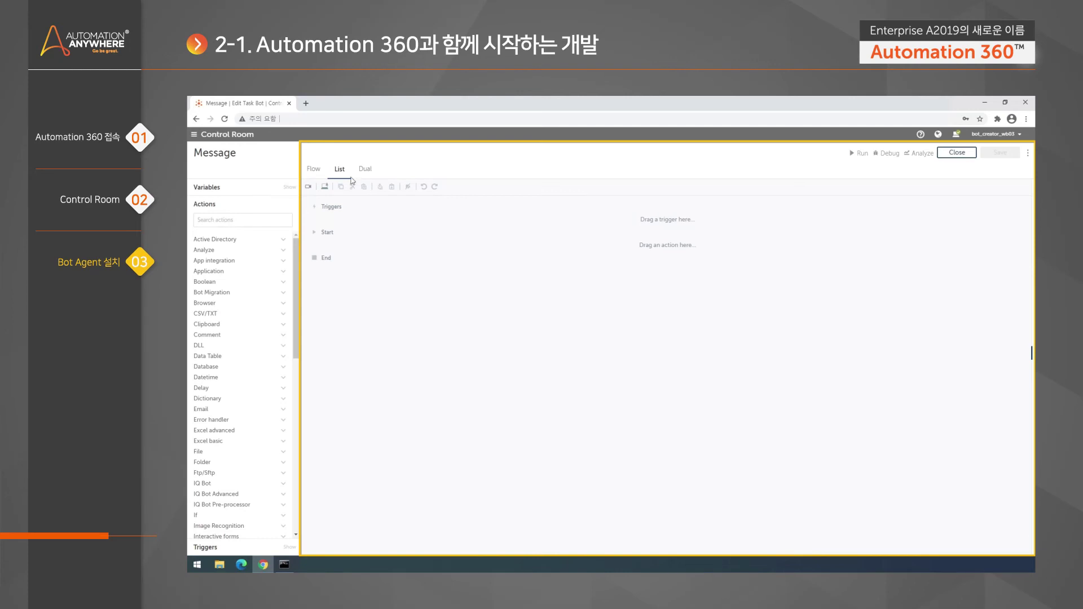
left_click(365, 168)
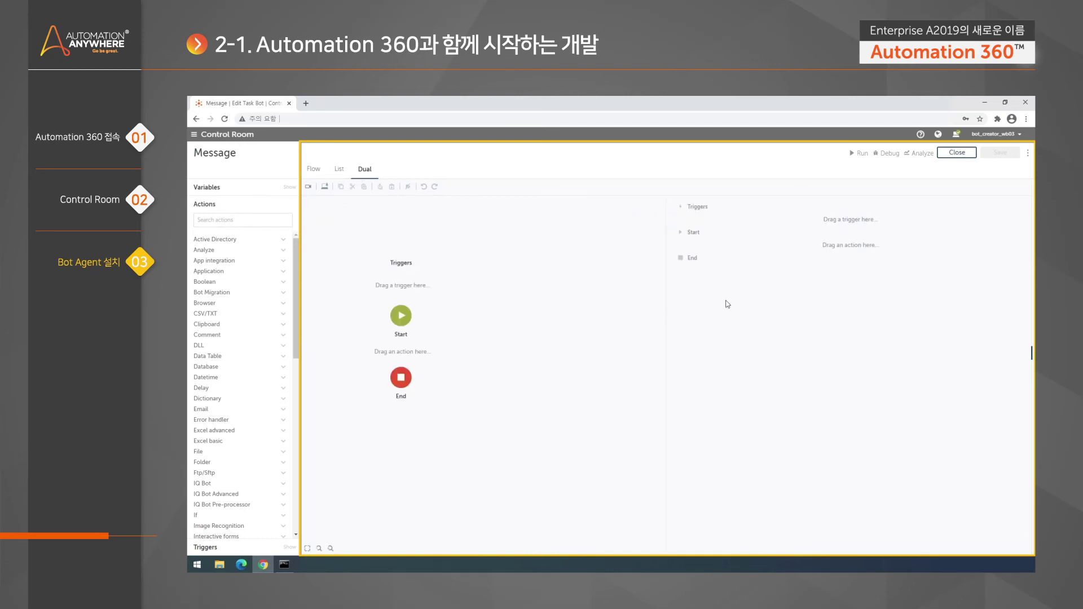
left_click(313, 169)
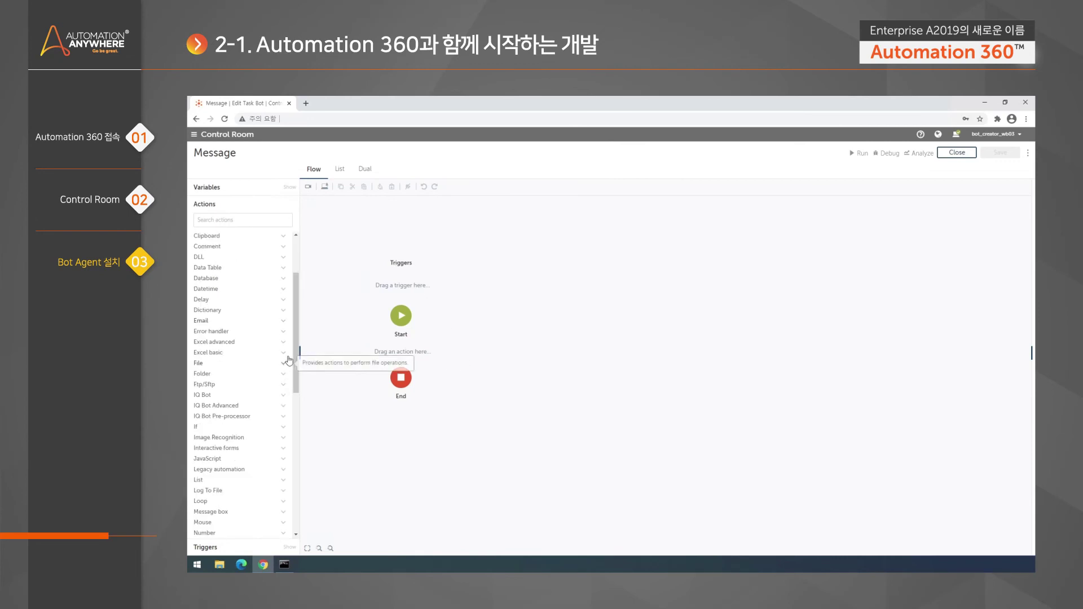
Expand the Message box package in the Actions panel to show its Message box action
scroll(297, 370, "down", 3)
scroll(298, 370, "down", 2)
scroll(280, 259, "up", 3)
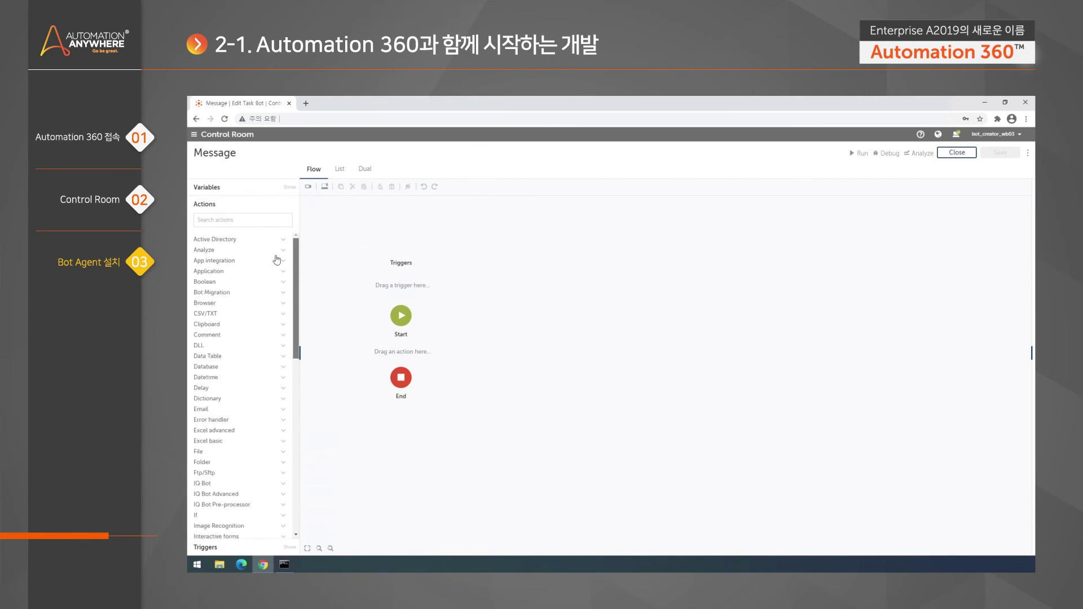
scroll(297, 327, "down", 2)
scroll(298, 327, "down", 1)
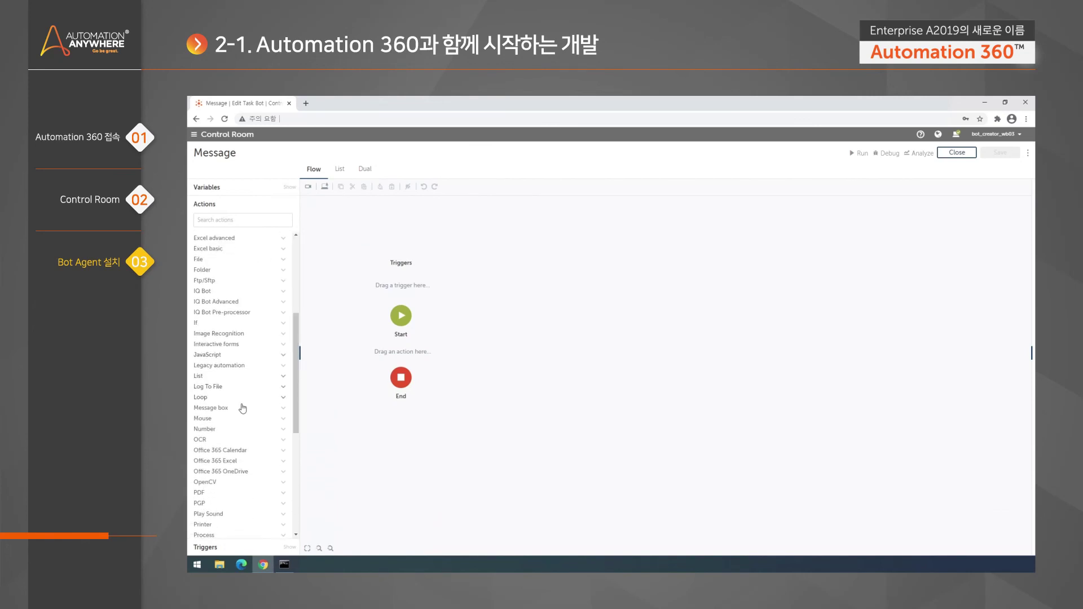
left_click(237, 408)
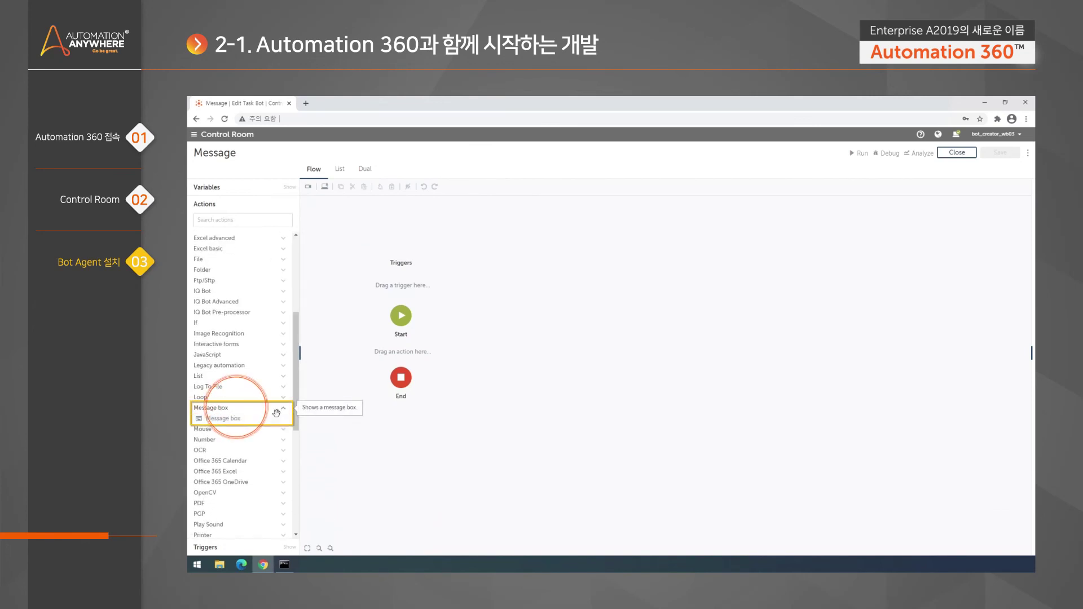
scroll(237, 411, "down", 1)
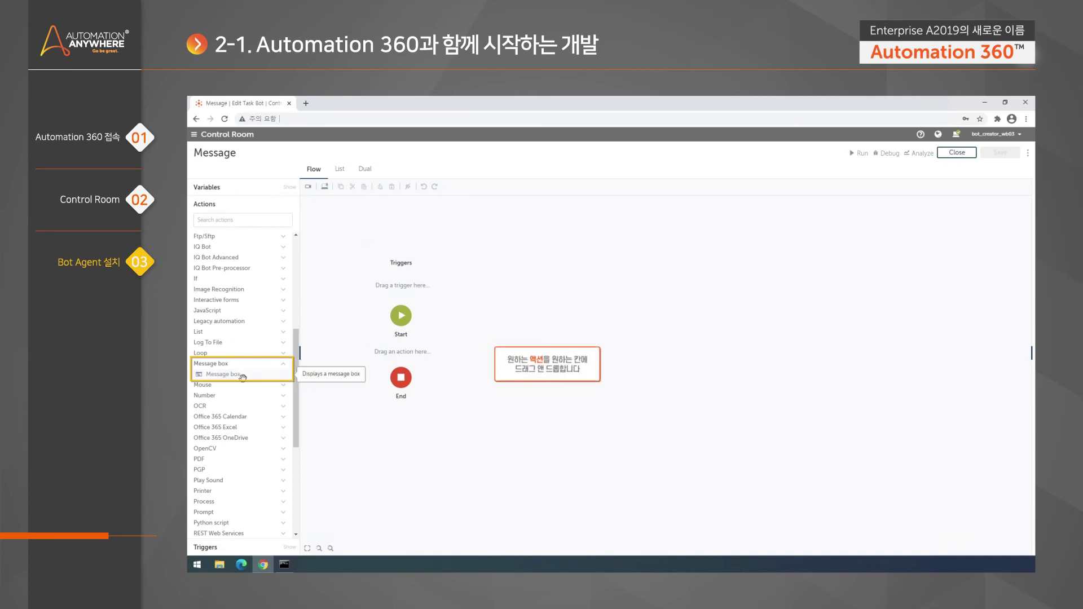
Drag the Message box action onto the canvas between Start and End
left_click_drag(248, 374, 428, 359)
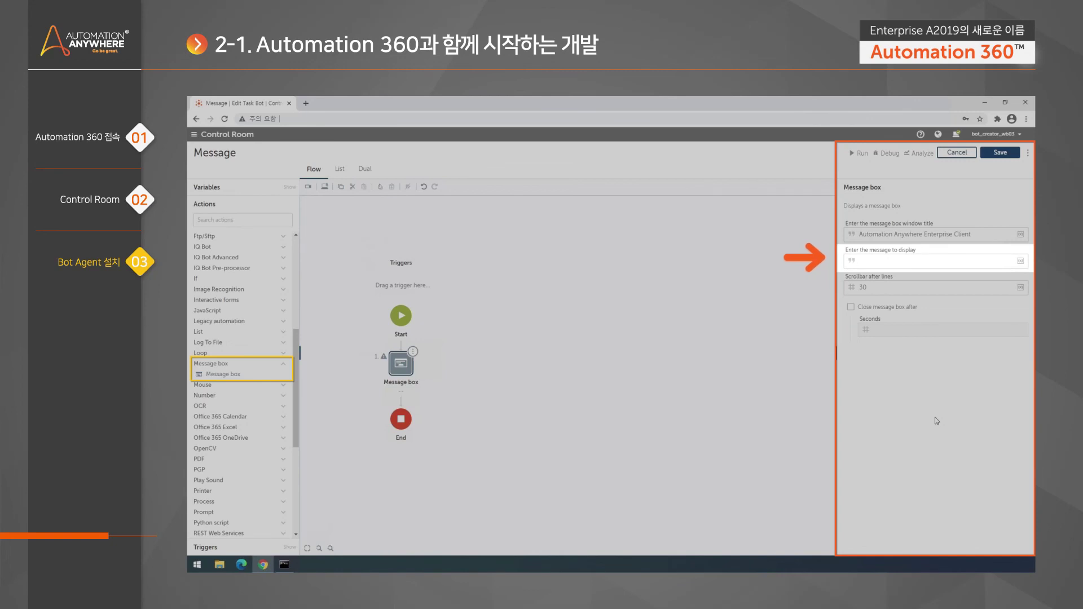
Enter TEST as the message to display and save the Message bot
type("TEST")
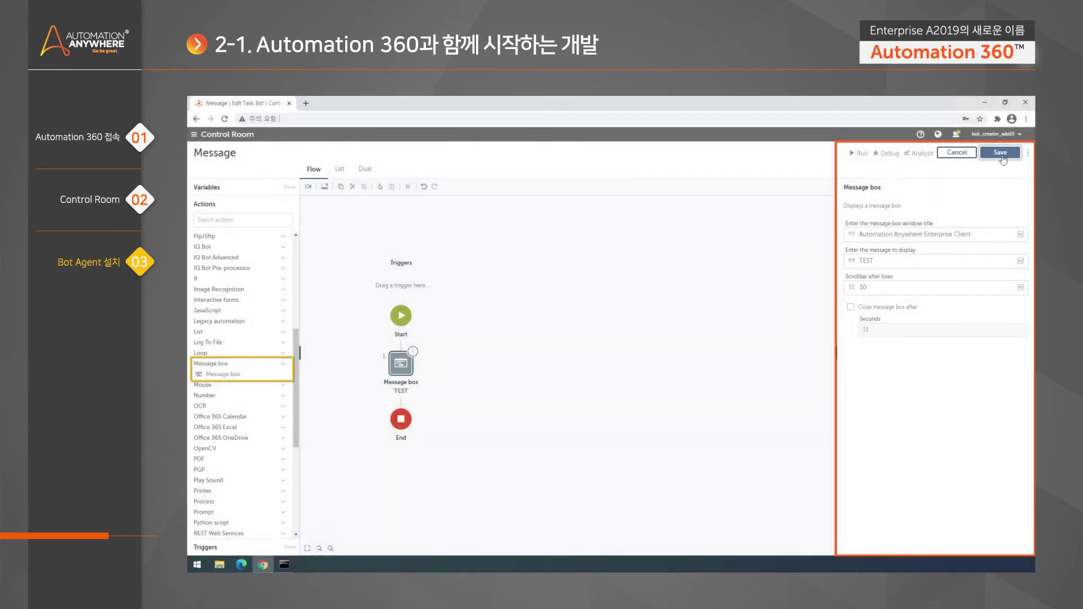
left_click(999, 153)
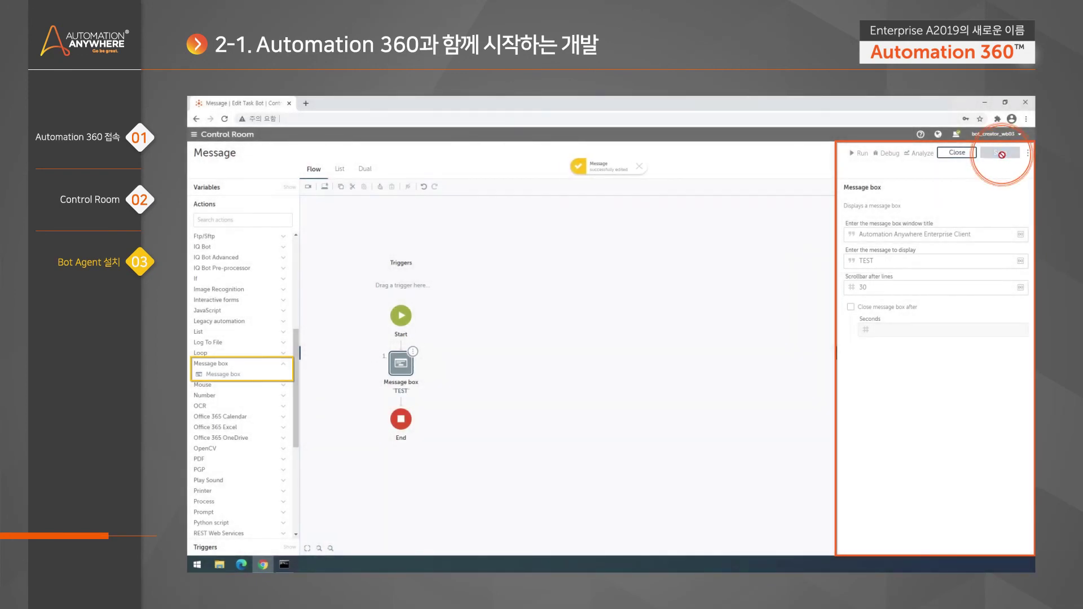
Run the Message bot, dismiss its TEST message box, and close the success notice
left_click(858, 156)
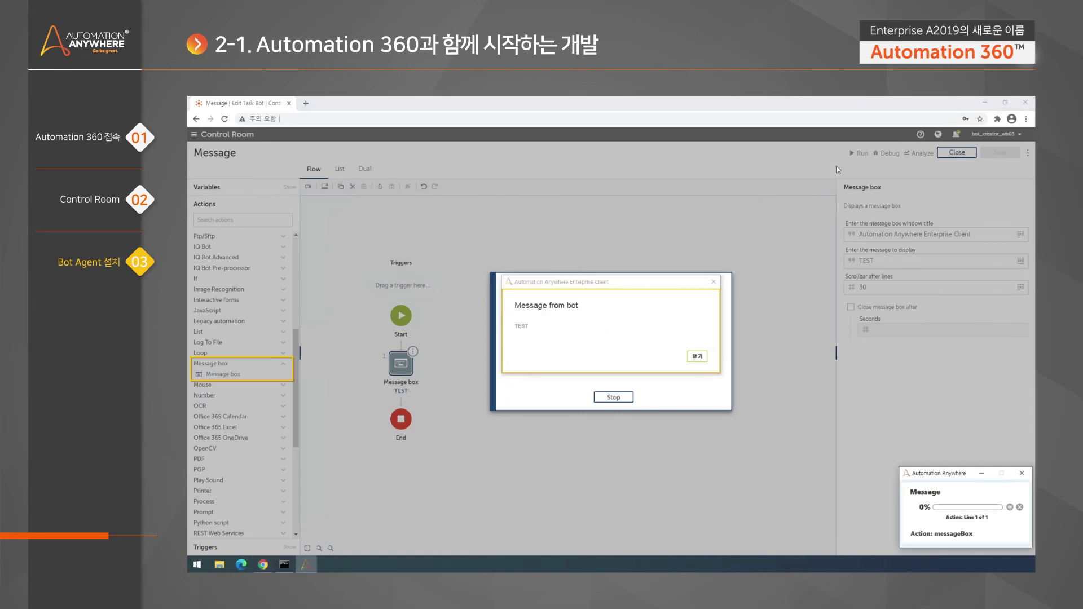
left_click_drag(612, 285, 740, 180)
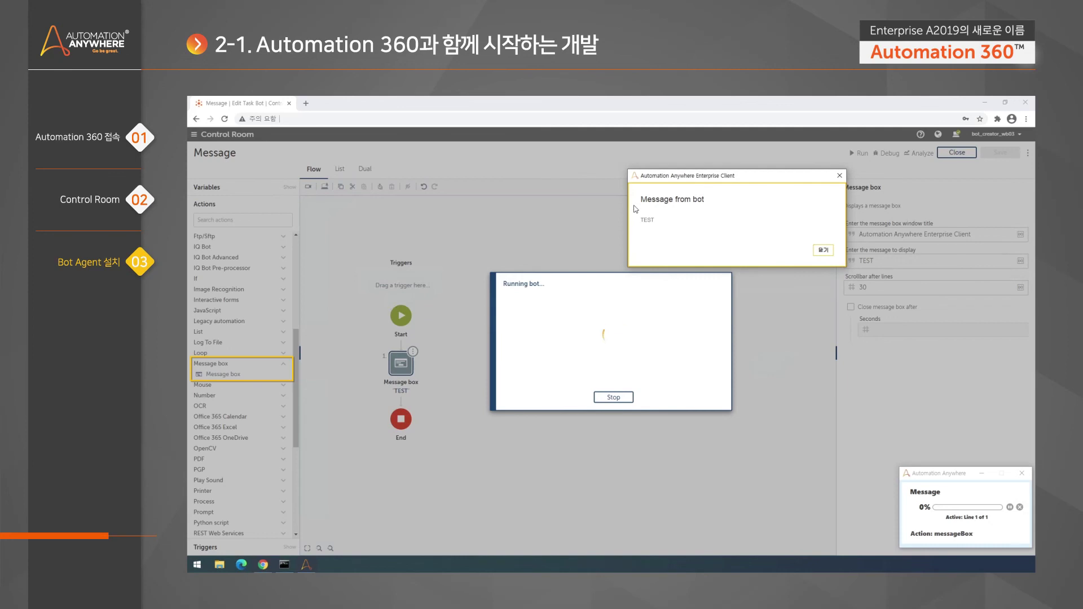
left_click(823, 250)
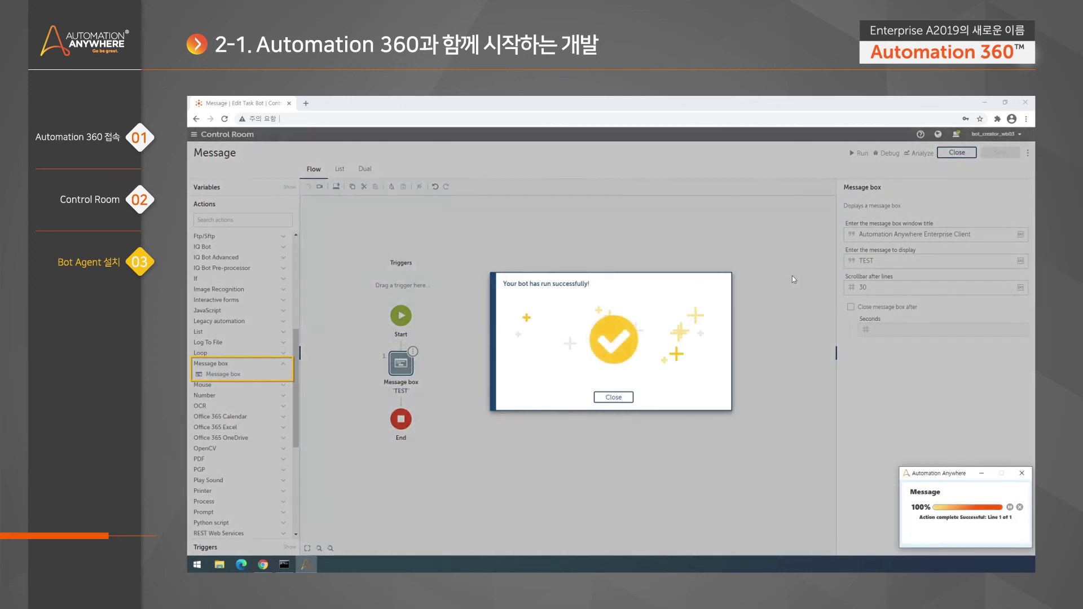
left_click(615, 398)
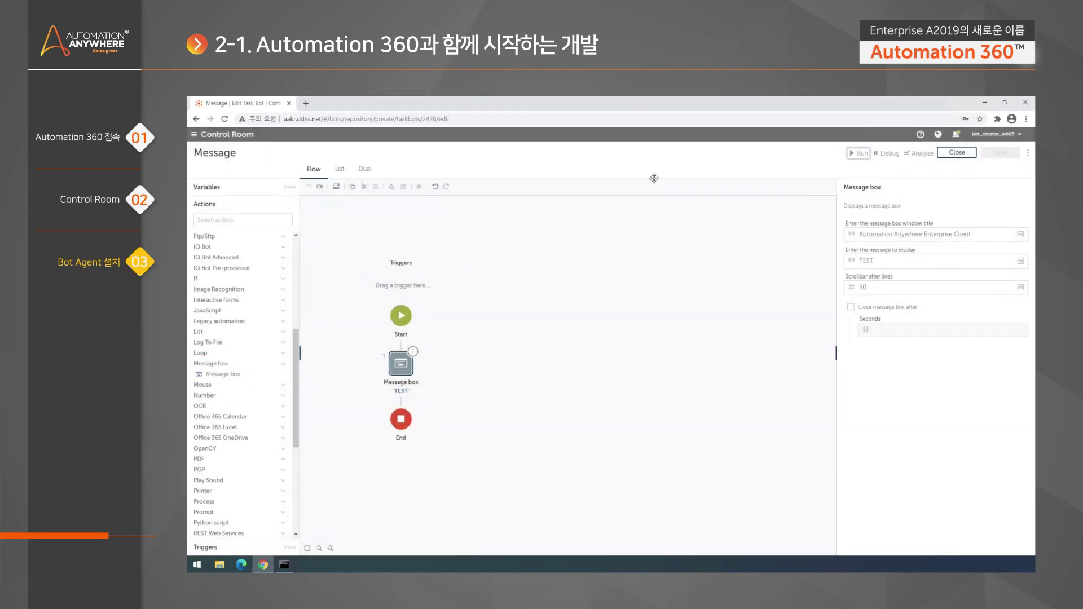